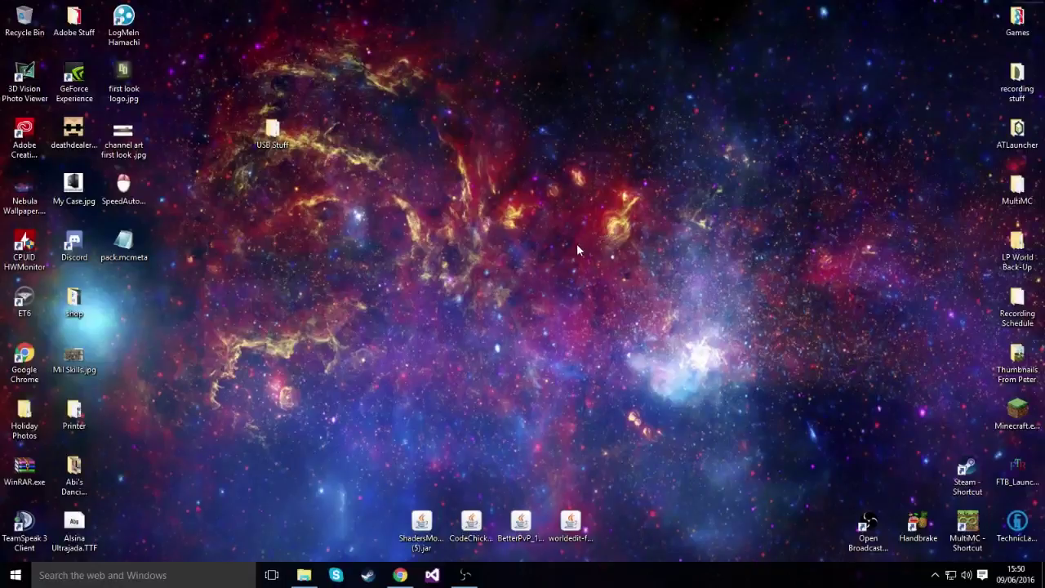
# Open a new File Explorer window at %AppData%\.minecraft\resourcepacks.
pyautogui.rightClick(302, 577)
pyautogui.click(317, 507)
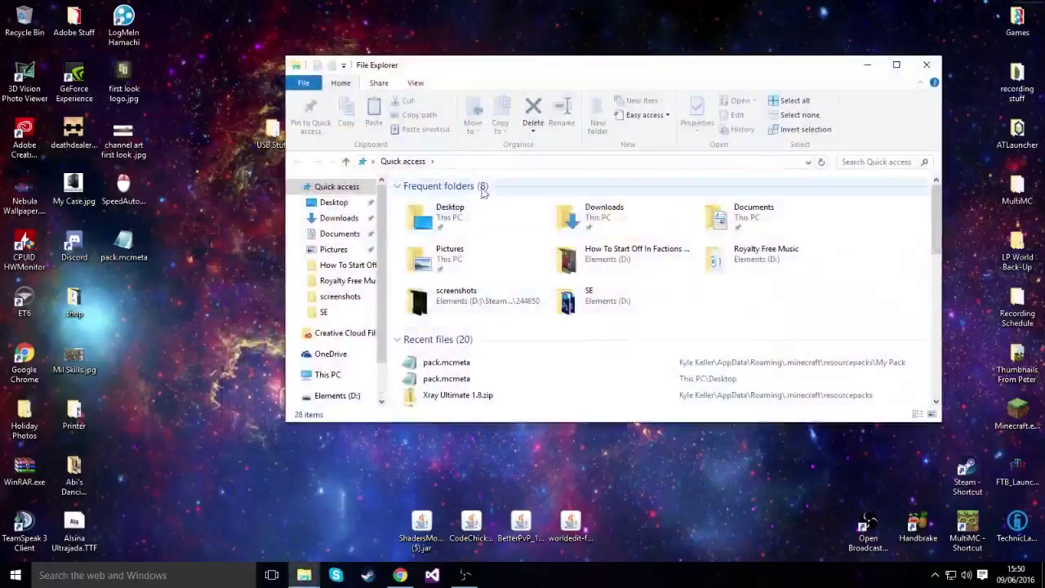
pyautogui.click(488, 163)
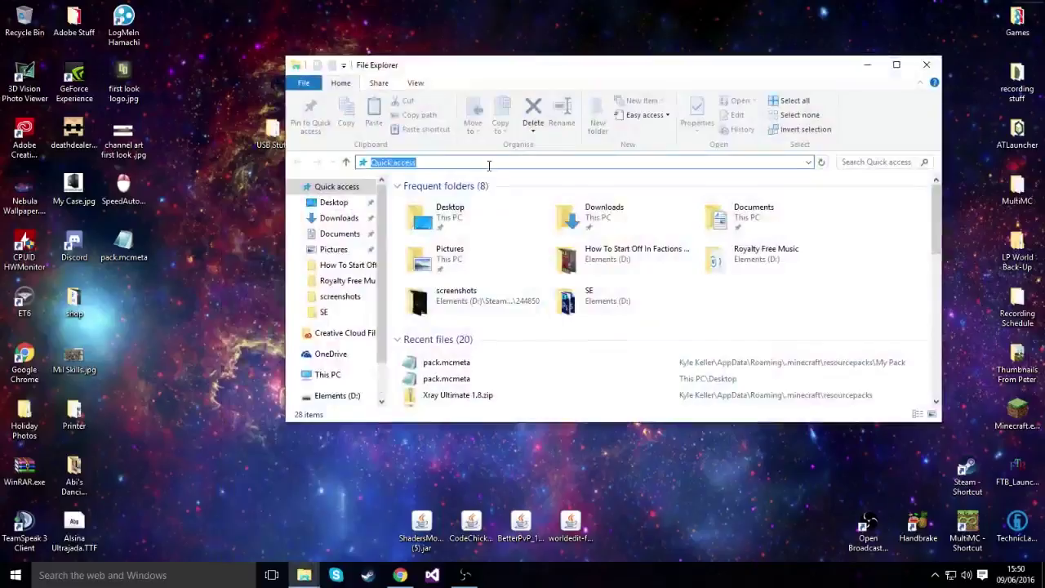
pyautogui.write('%AppData%')
pyautogui.press('Return')
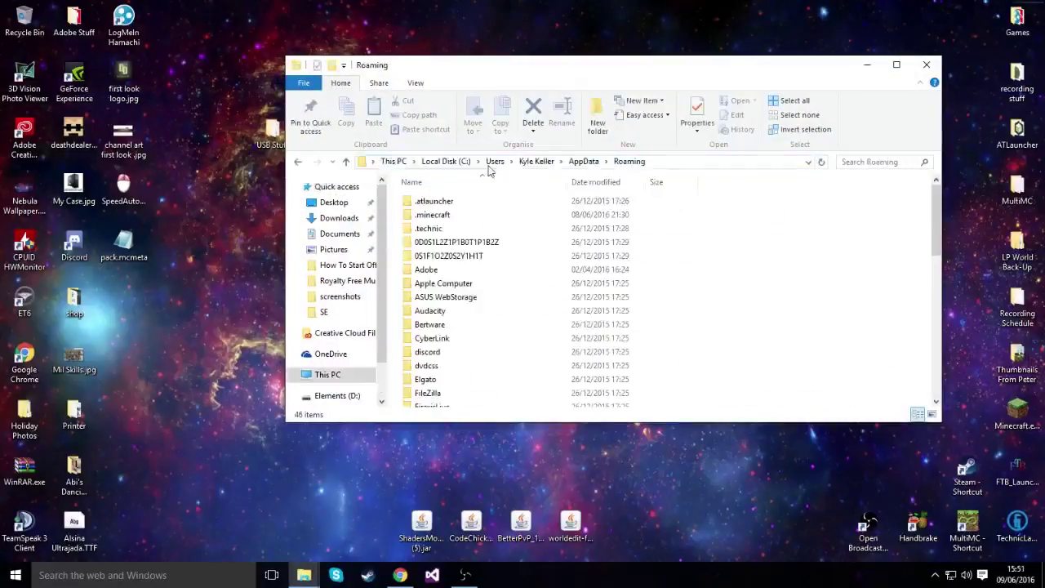
pyautogui.doubleClick(433, 215)
pyautogui.scroll(-3, 736, 300)
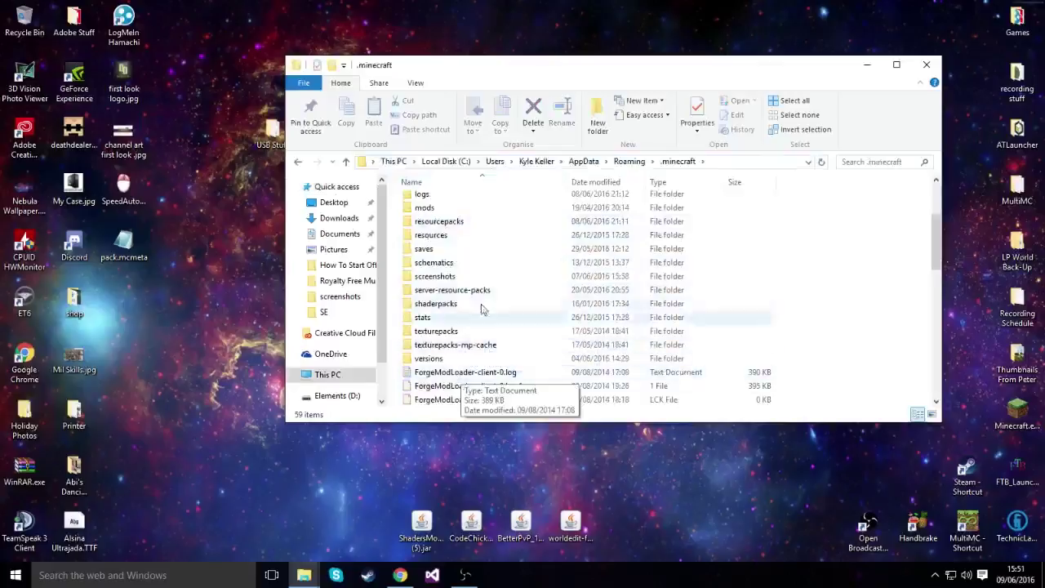
pyautogui.click(454, 226)
pyautogui.doubleClick(454, 228)
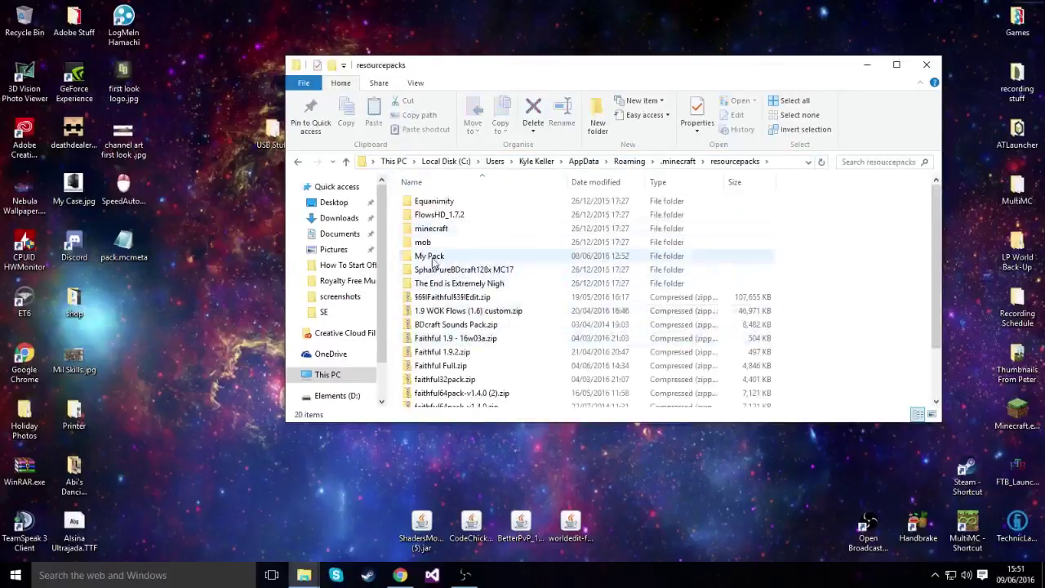
# Create a new folder named Tutorial in resourcepacks.
pyautogui.scroll(-2, 849, 355)
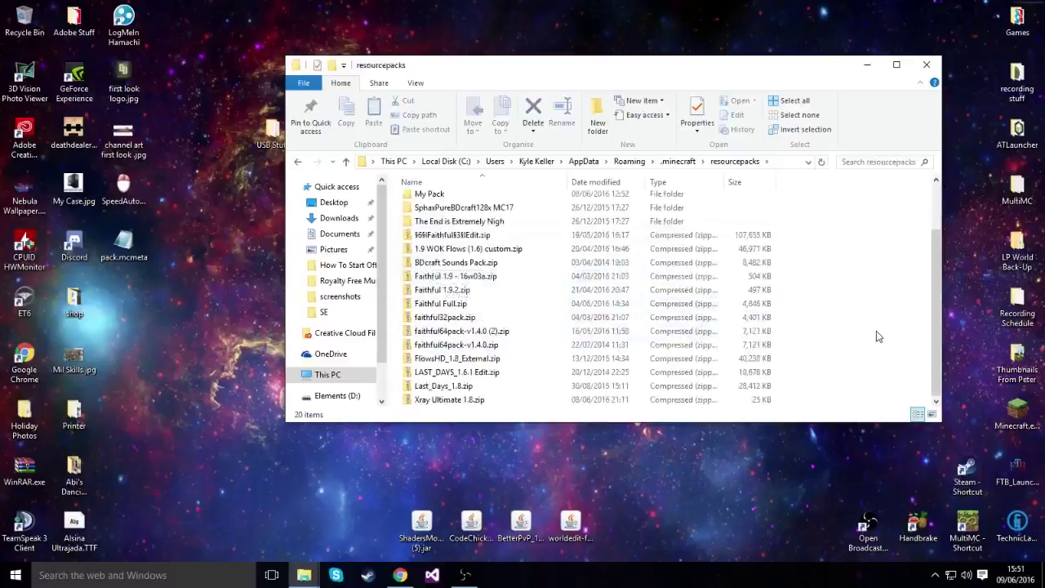
pyautogui.rightClick(878, 334)
pyautogui.moveTo(937, 475)
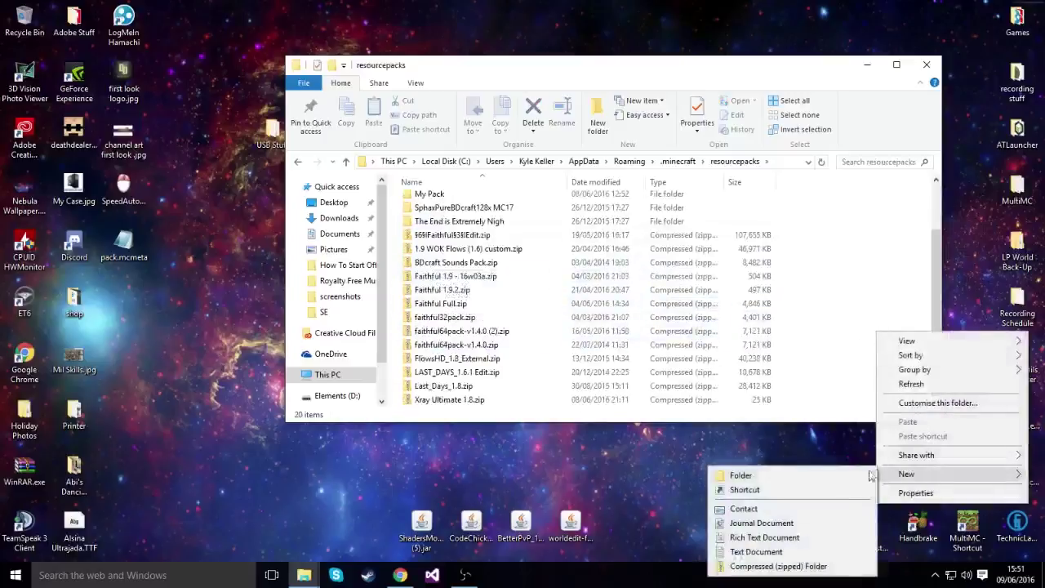
pyautogui.click(772, 480)
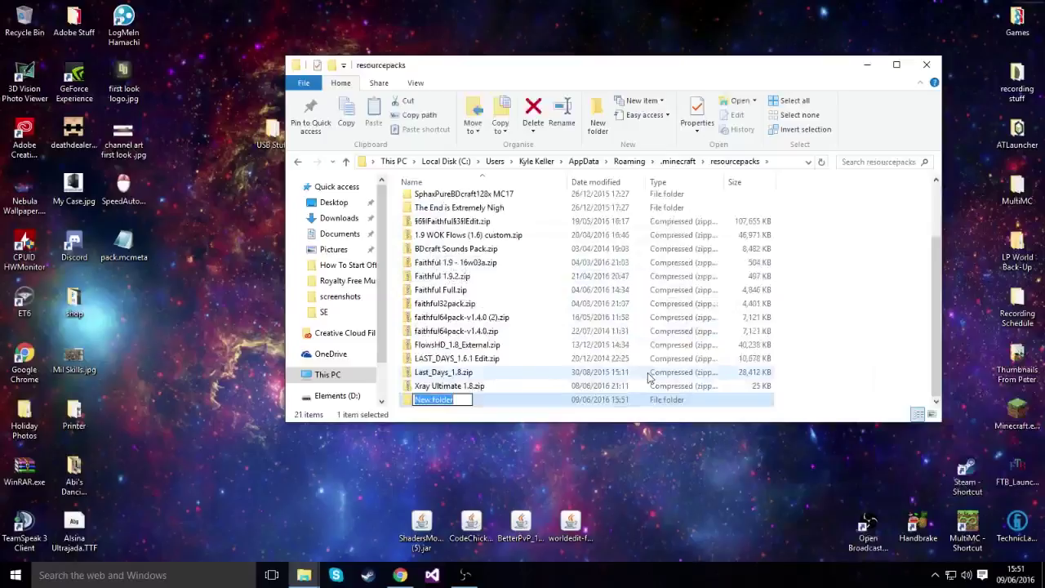
pyautogui.write('Tutorial')
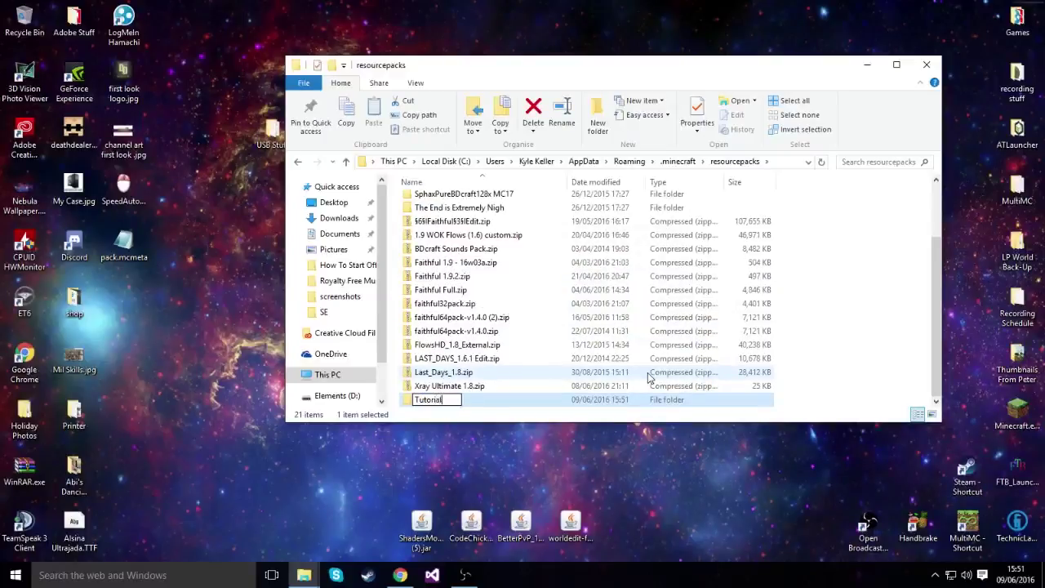
pyautogui.press('Return')
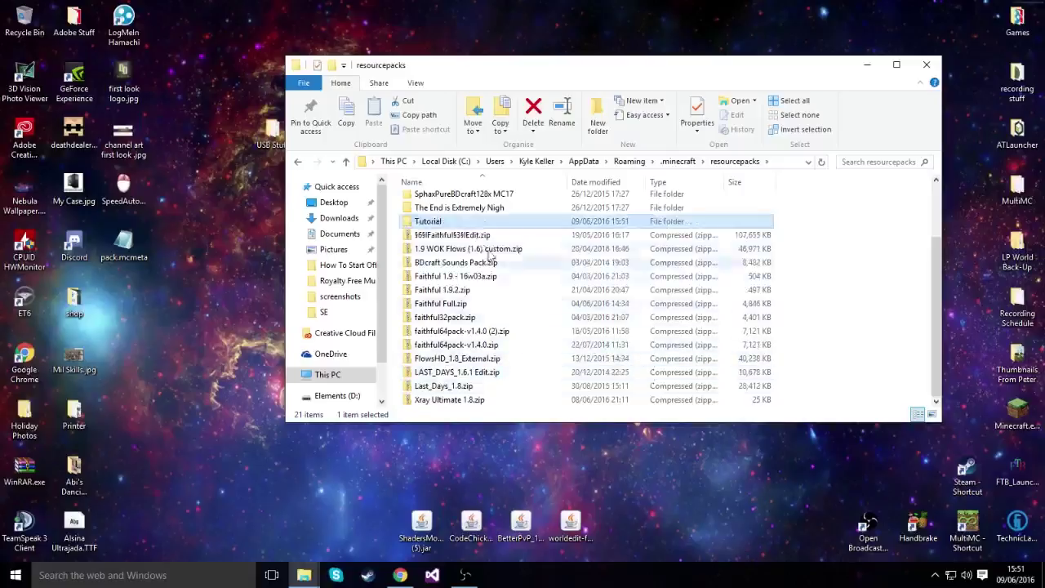
# Inside Tutorial, create an empty text document keeping the default name New Text Document.txt.
pyautogui.doubleClick(431, 222)
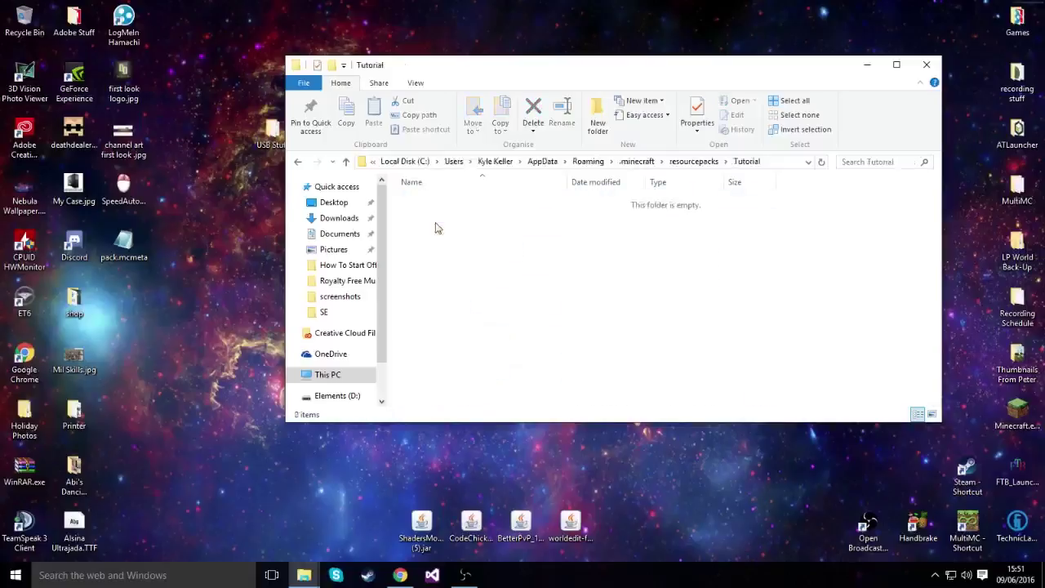
pyautogui.rightClick(513, 277)
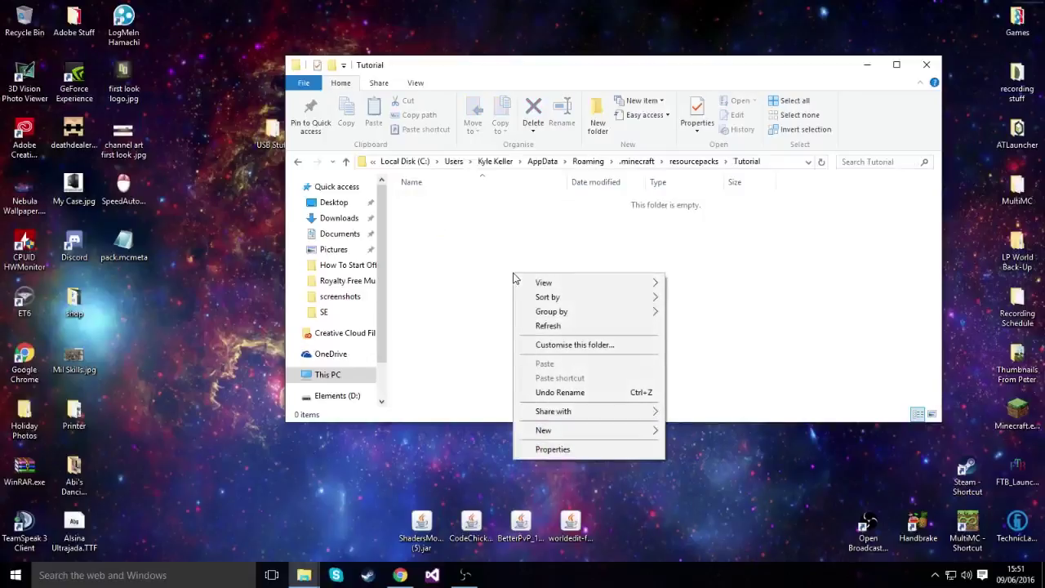
pyautogui.moveTo(644, 431)
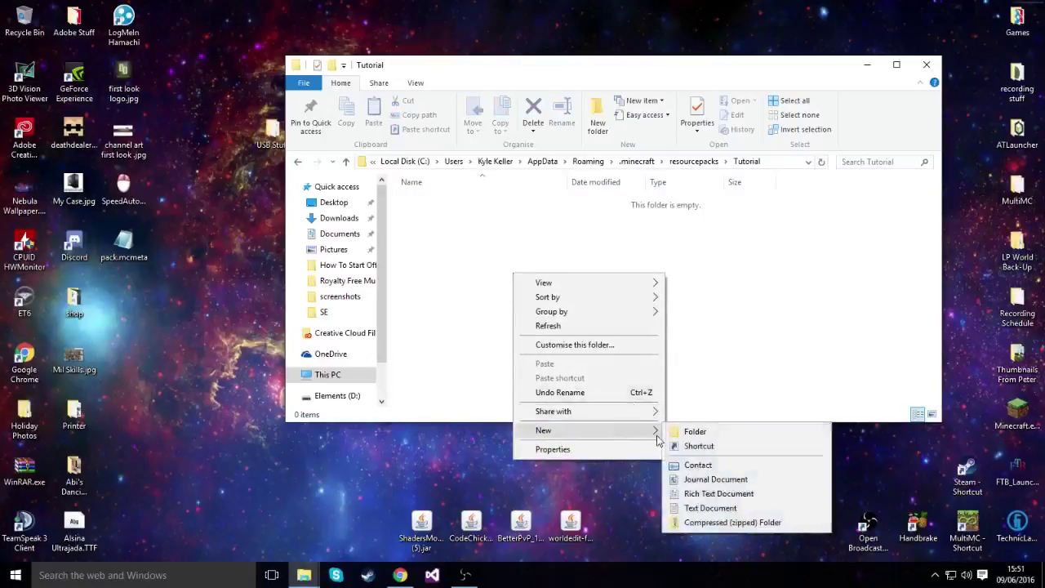
pyautogui.click(710, 508)
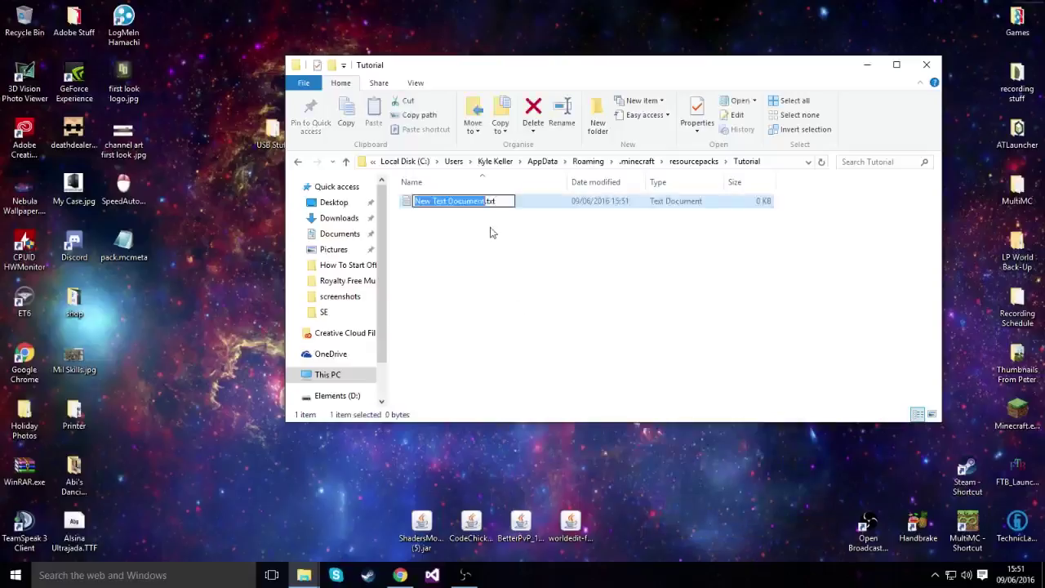
pyautogui.click(479, 273)
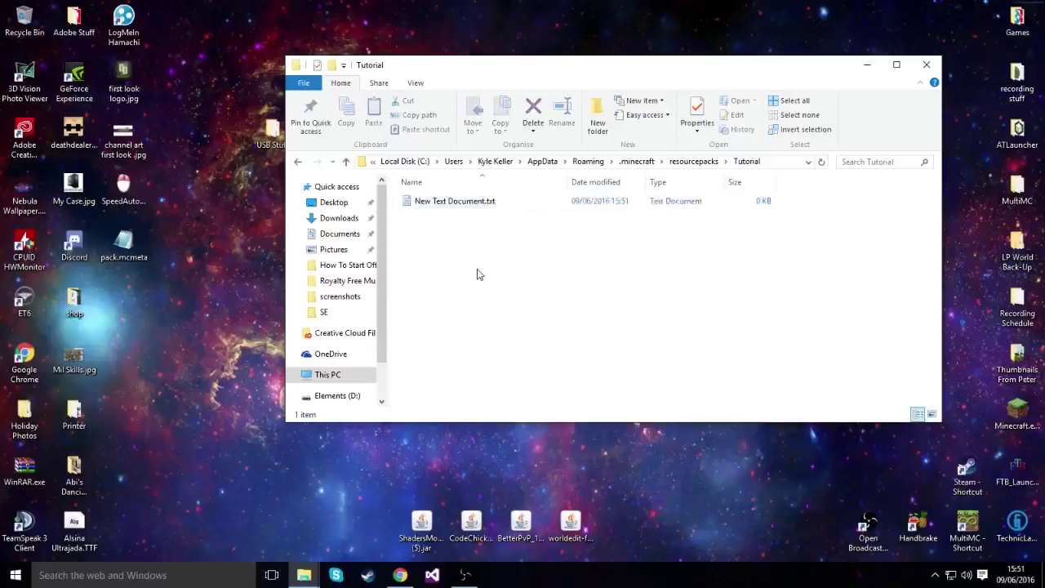
# Open the text document in Notepad, paste the pack JSON, and change pack_format to 2.
pyautogui.doubleClick(439, 204)
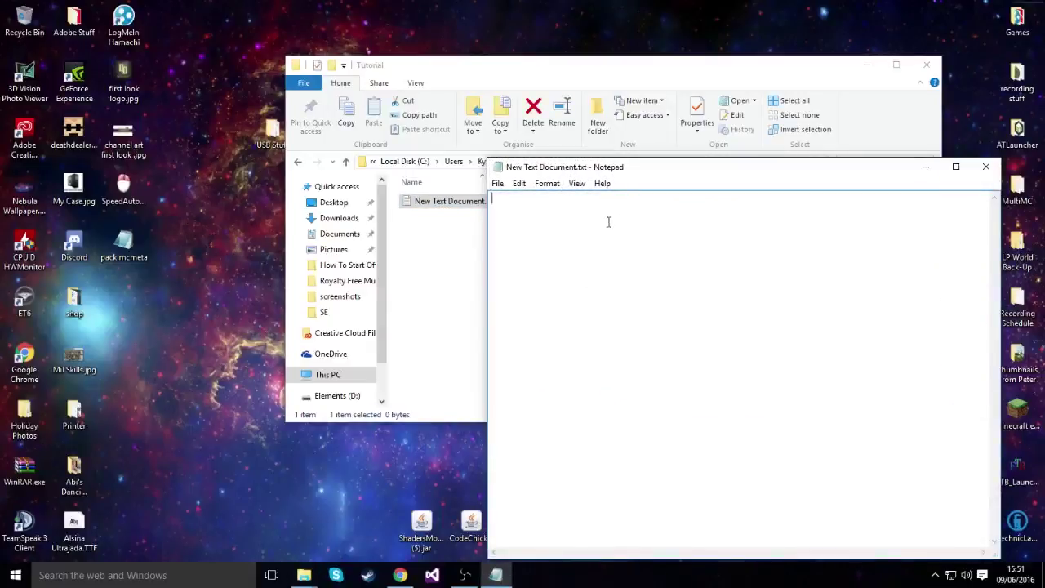
pyautogui.write('{    "pack":{ \t"pack_format":1, \t"description":"My Resource Pack"    } }')
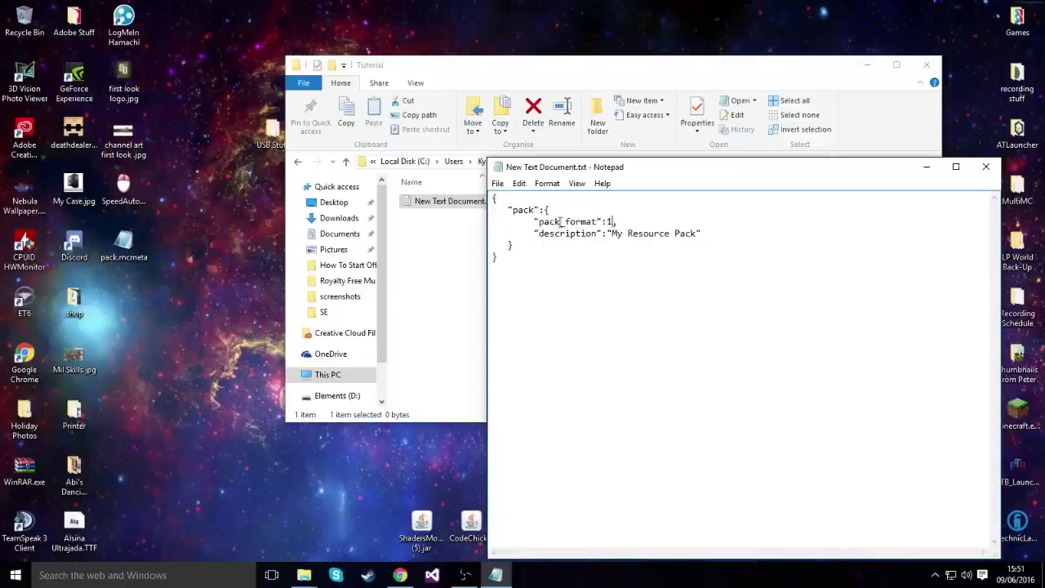
pyautogui.click(620, 222)
pyautogui.press('Left')
pyautogui.press('BackSpace')
pyautogui.write('2')
# Replace the description 'My Resource Pack' with 'Tutorial'.
pyautogui.moveTo(610, 234); pyautogui.dragTo(697, 234)
pyautogui.press('BackSpace')
pyautogui.write('Tutp')
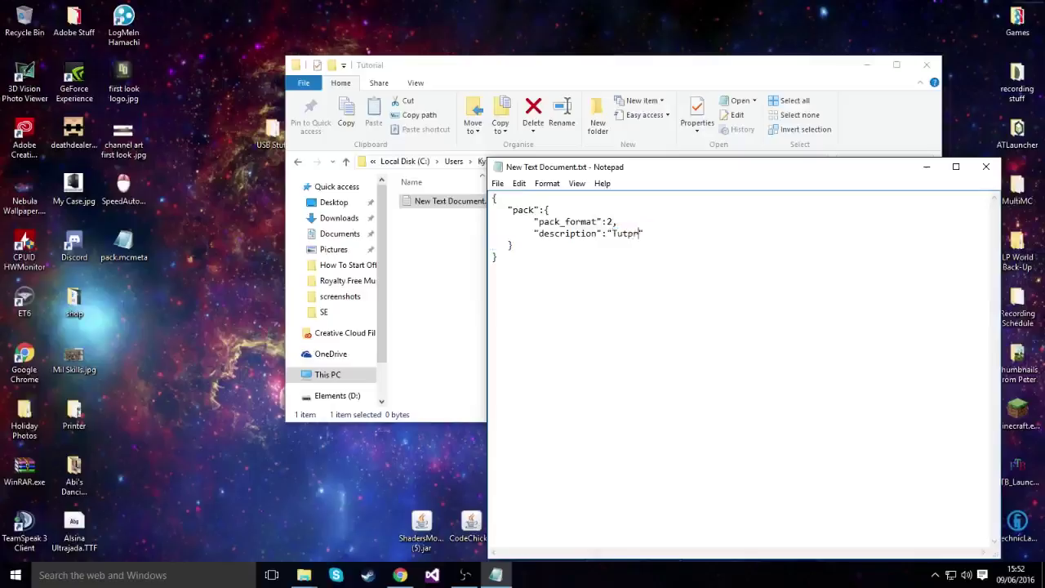
pyautogui.press('BackSpace')
pyautogui.write('orial')
# Save the text as pack.mcmeta in the Tutorial folder, with file type All Files.
pyautogui.click(498, 183)
pyautogui.click(522, 242)
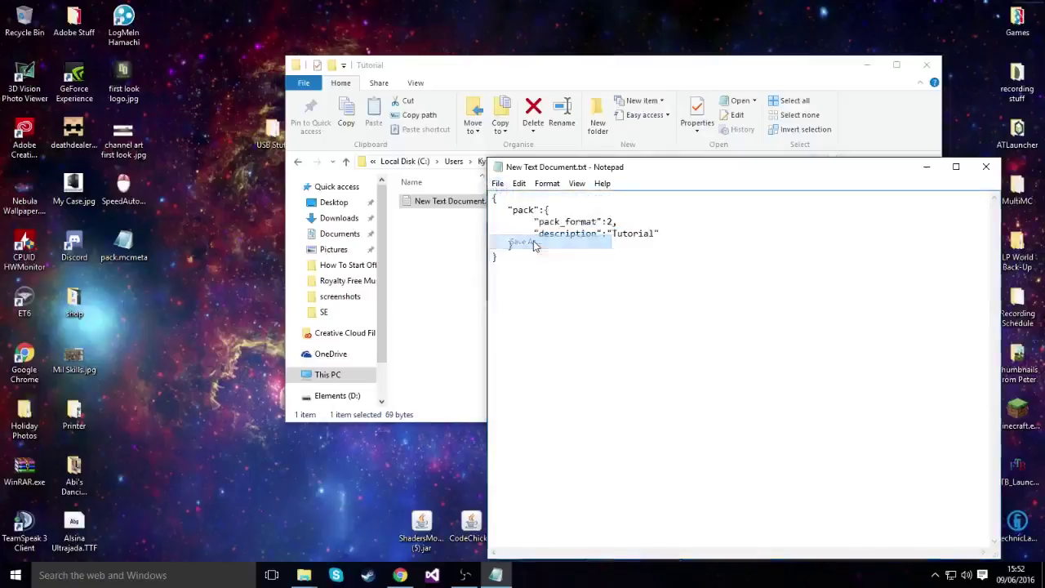
pyautogui.click(666, 453)
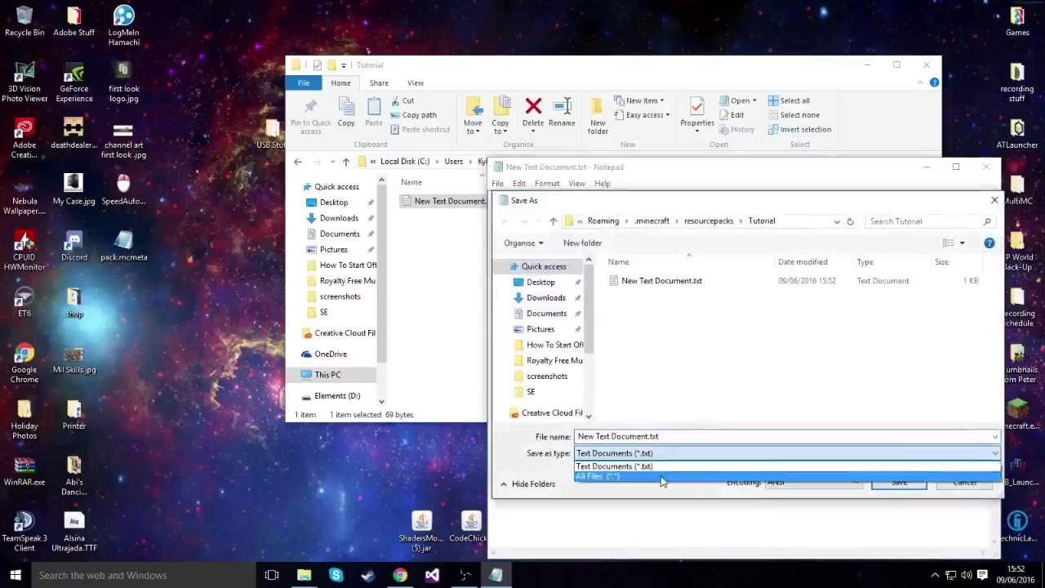
pyautogui.click(661, 480)
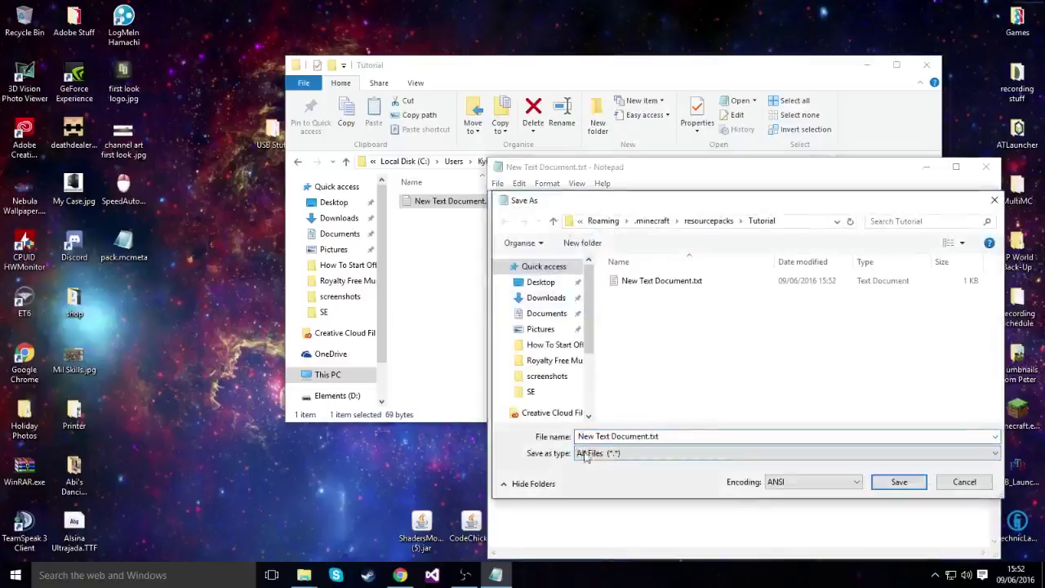
pyautogui.tripleClick(693, 436)
pyautogui.write('p')
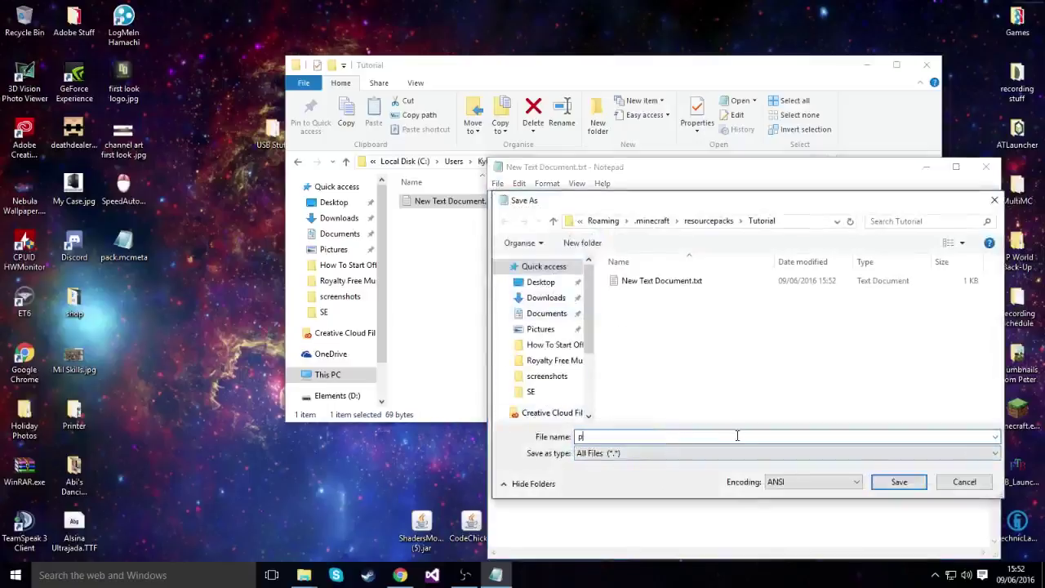
pyautogui.write('ack.mcmeta')
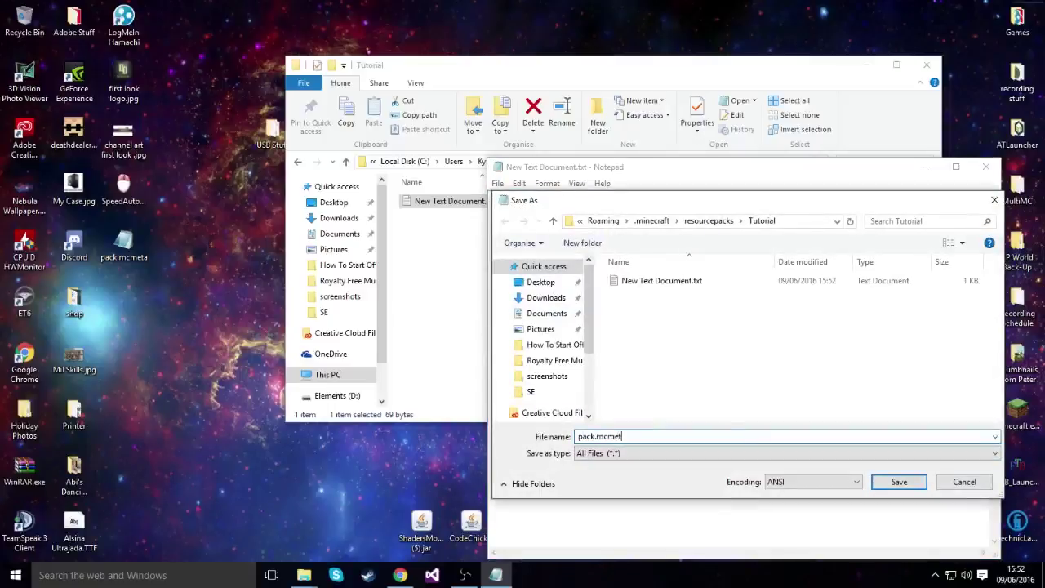
pyautogui.click(897, 482)
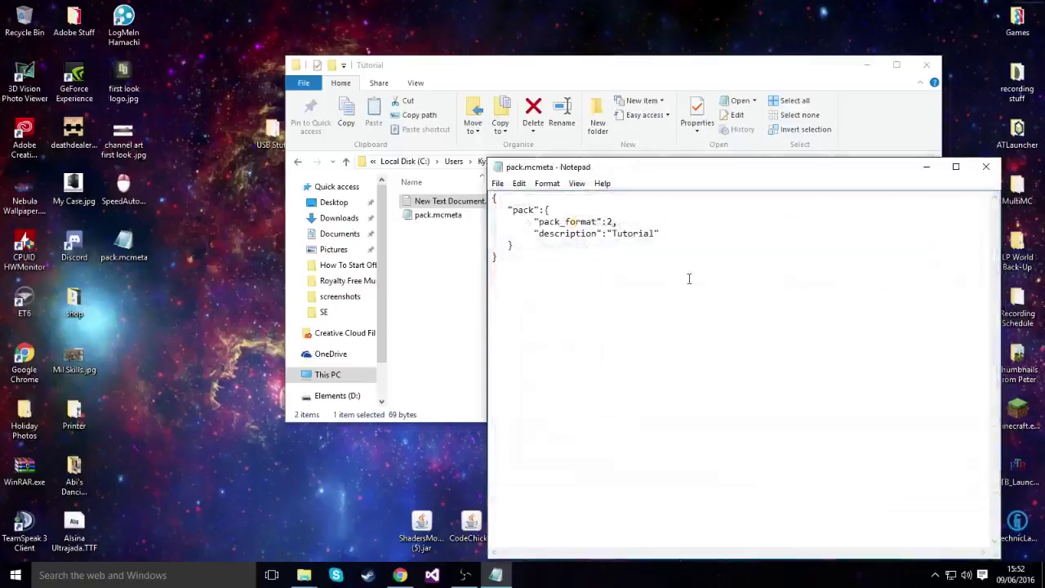
# Close Notepad and delete the leftover New Text Document.txt.
pyautogui.click(983, 168)
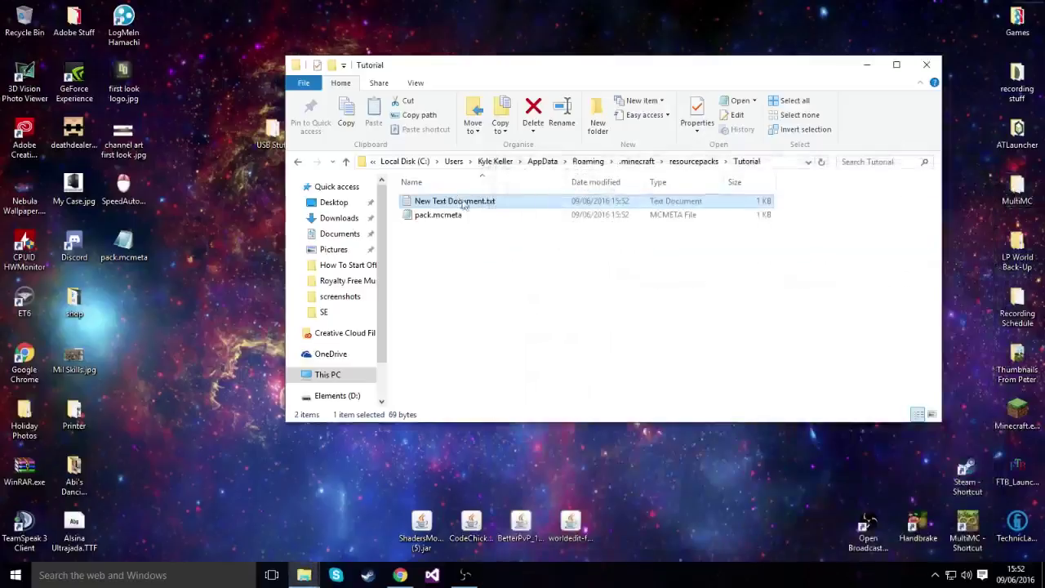
pyautogui.rightClick(467, 202)
pyautogui.click(500, 387)
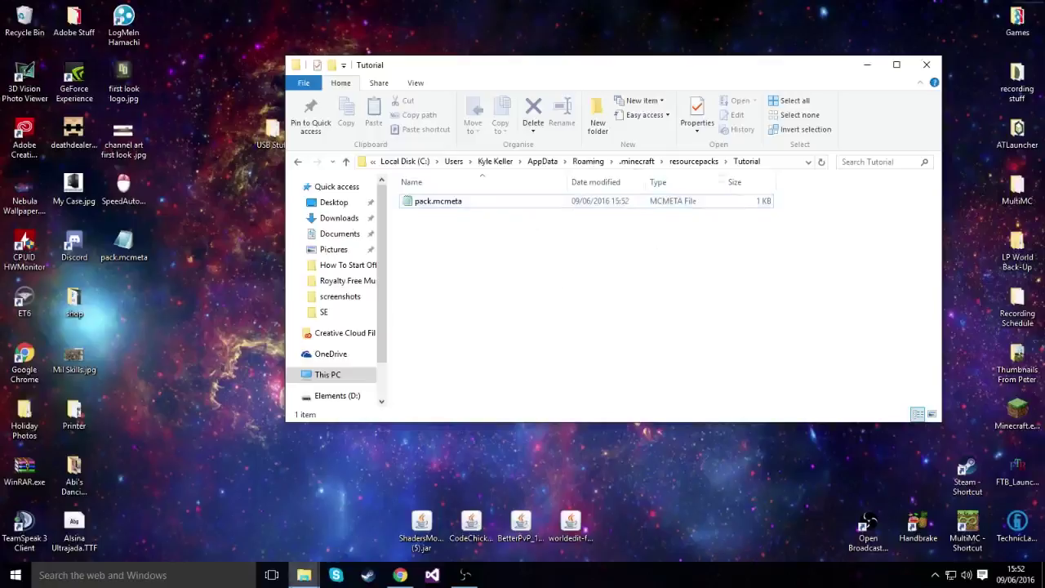
# Move pack.png from the My Pack folder into the Tutorial folder.
pyautogui.moveTo(303, 573)
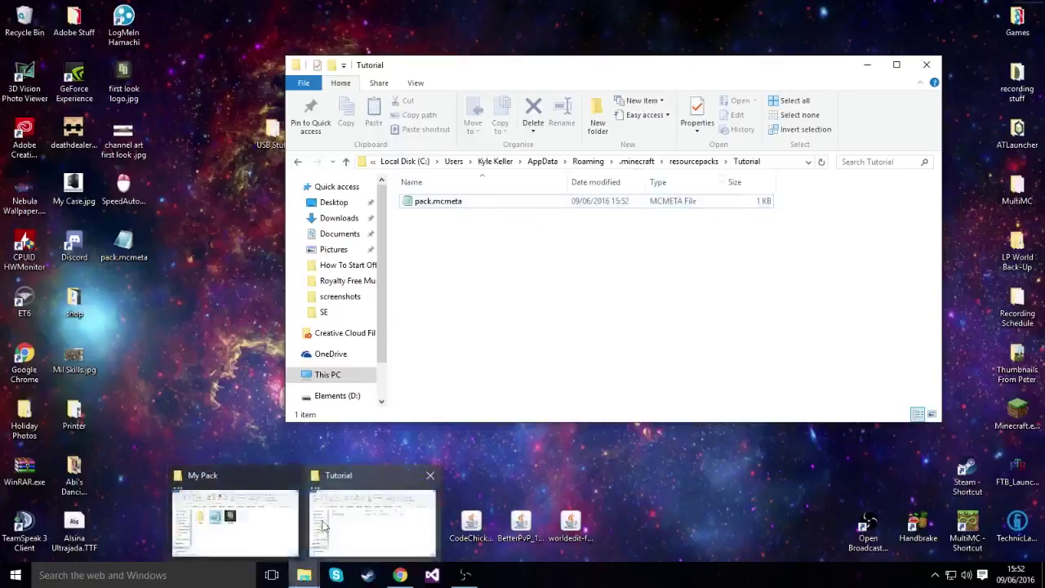
pyautogui.click(235, 522)
pyautogui.moveTo(639, 54); pyautogui.dragTo(466, 356)
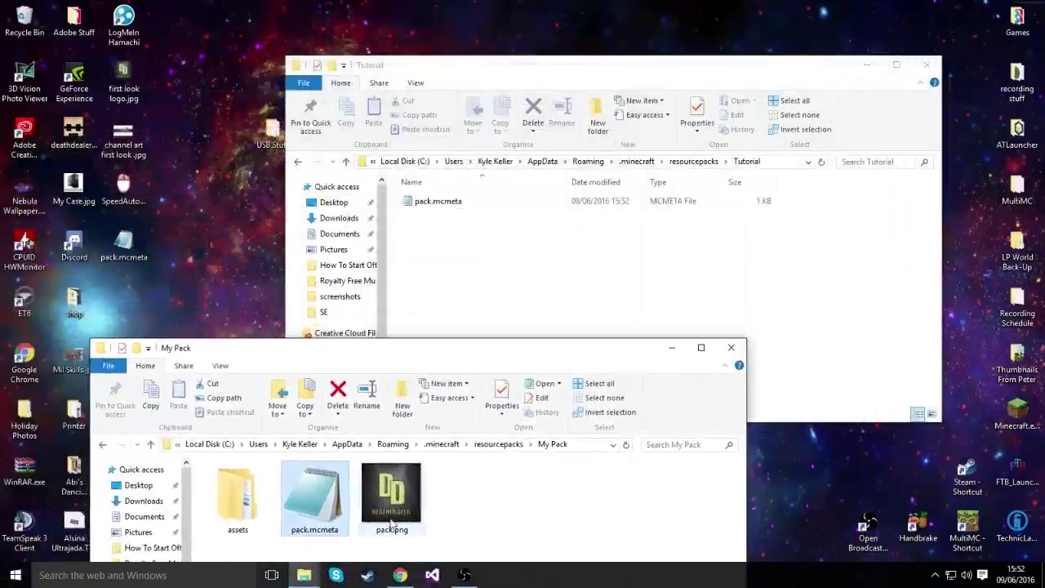
pyautogui.moveTo(391, 511); pyautogui.dragTo(555, 305)
# Copy pack.png back into My Pack so both folders have it, then minimize My Pack.
pyautogui.rightClick(457, 215)
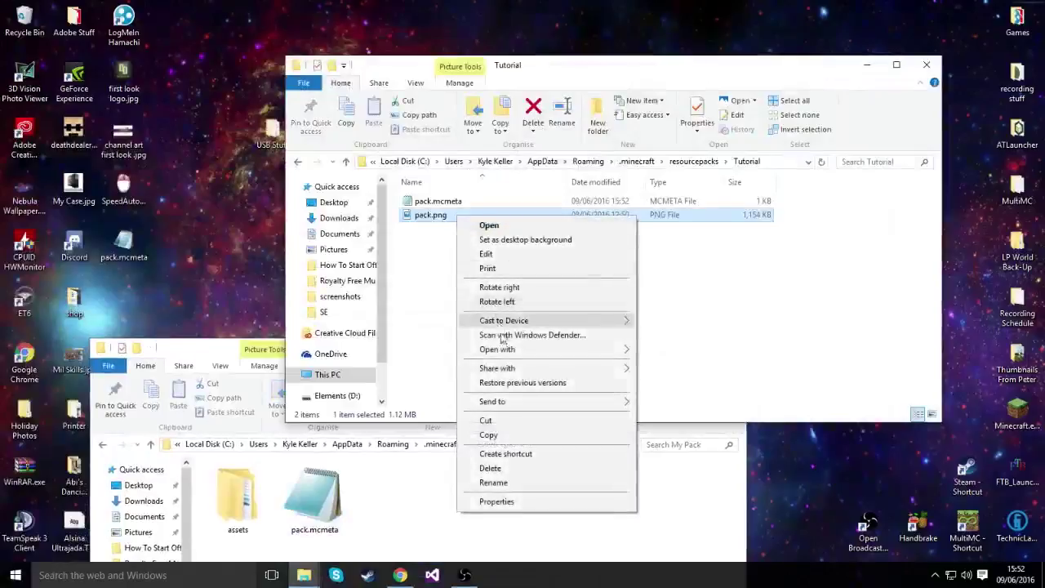
pyautogui.click(493, 434)
pyautogui.rightClick(457, 402)
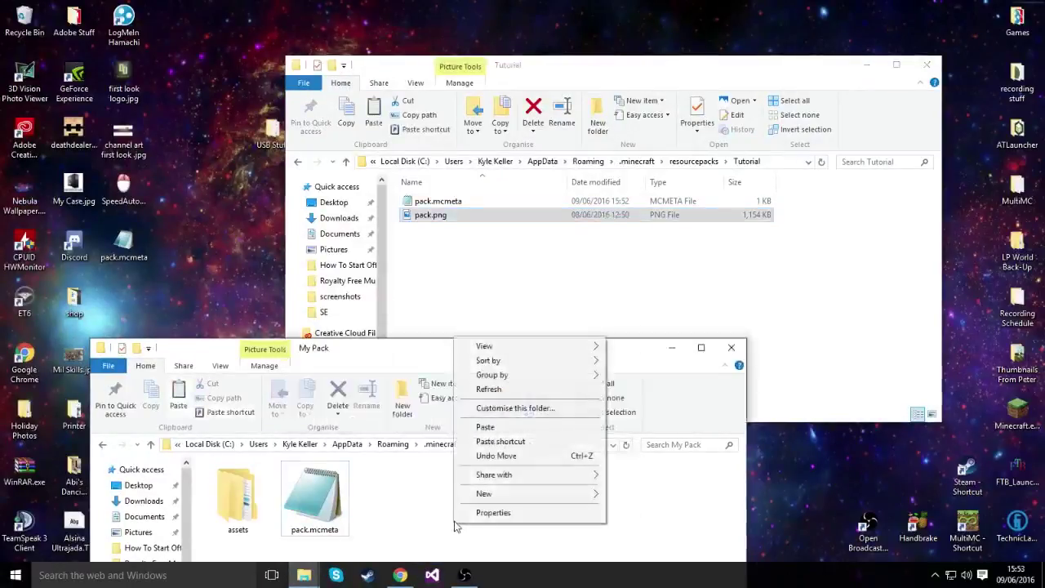
pyautogui.click(496, 426)
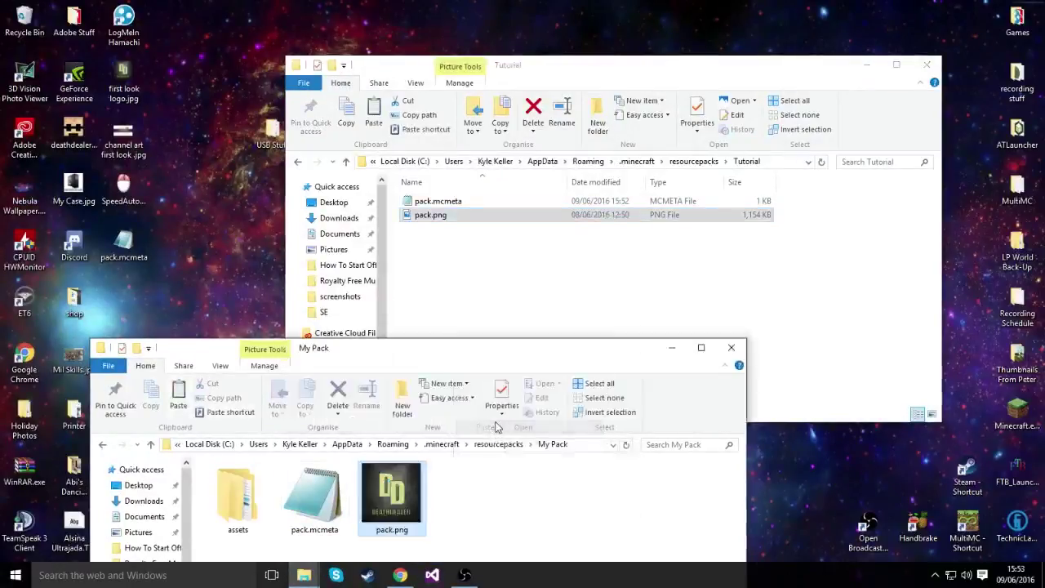
pyautogui.click(663, 69)
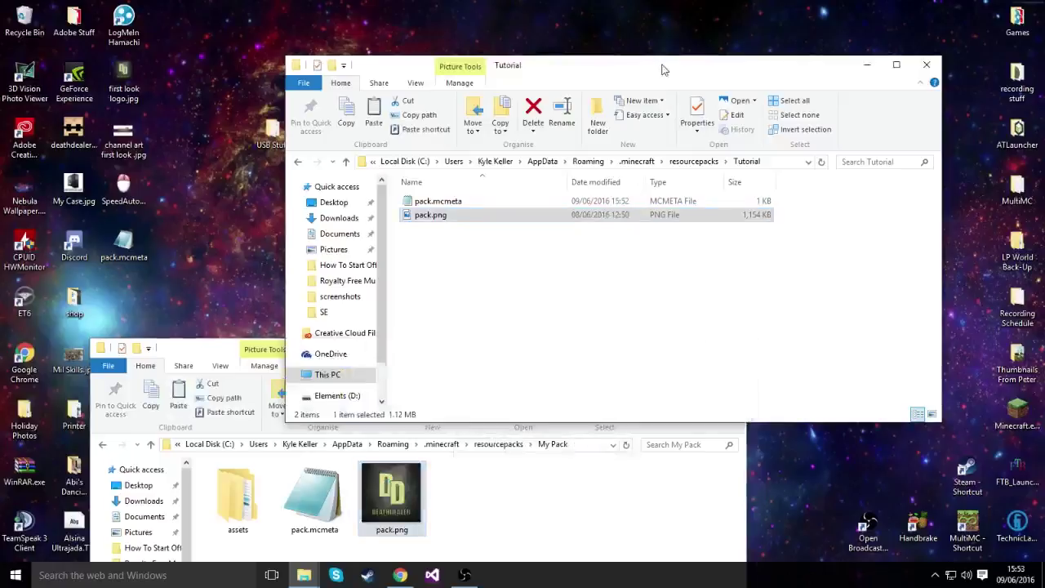
pyautogui.click(216, 349)
pyautogui.click(672, 349)
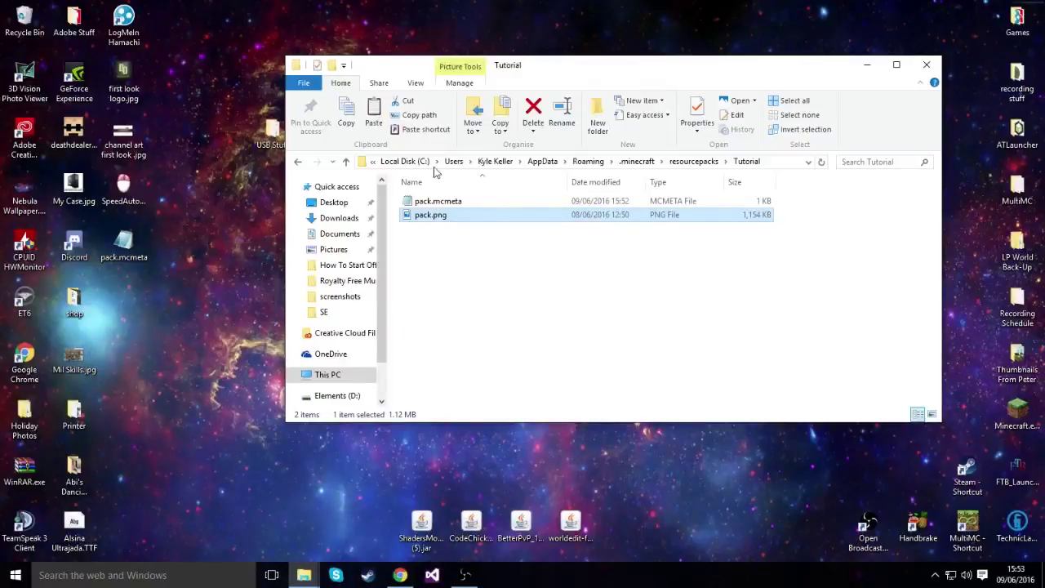
# Navigate back to .minecraft and open versions\1.9.4, showing 1.9.4.jar and 1.9.4.json.
pyautogui.click(302, 162)
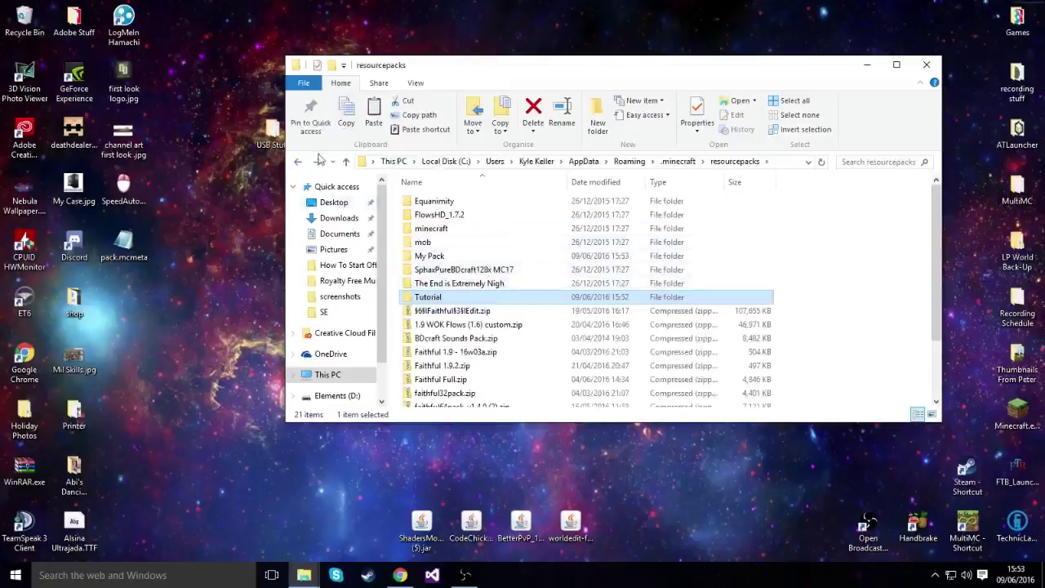
pyautogui.click(298, 162)
pyautogui.scroll(-6, 551, 306)
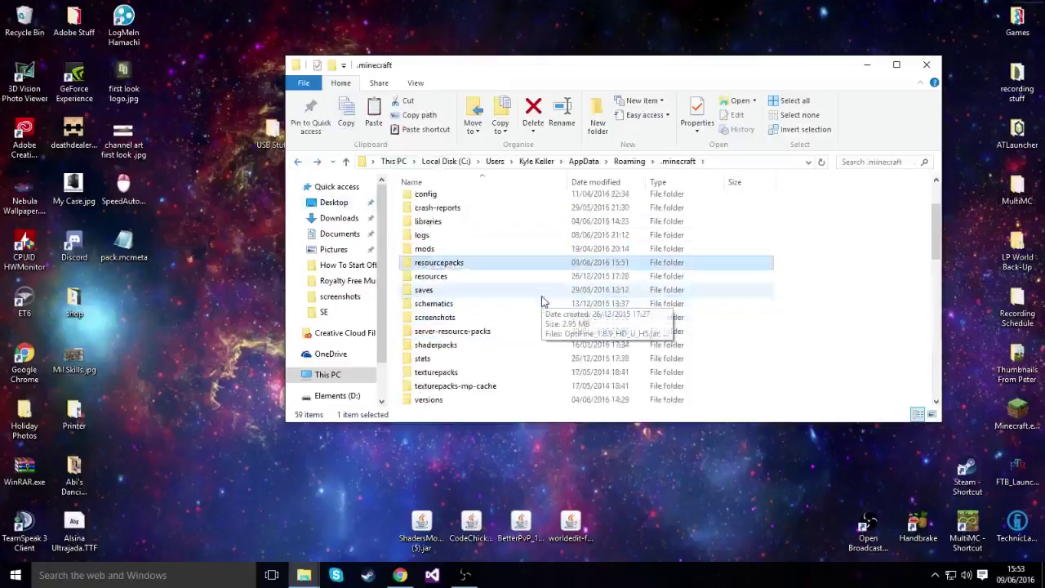
pyautogui.doubleClick(427, 235)
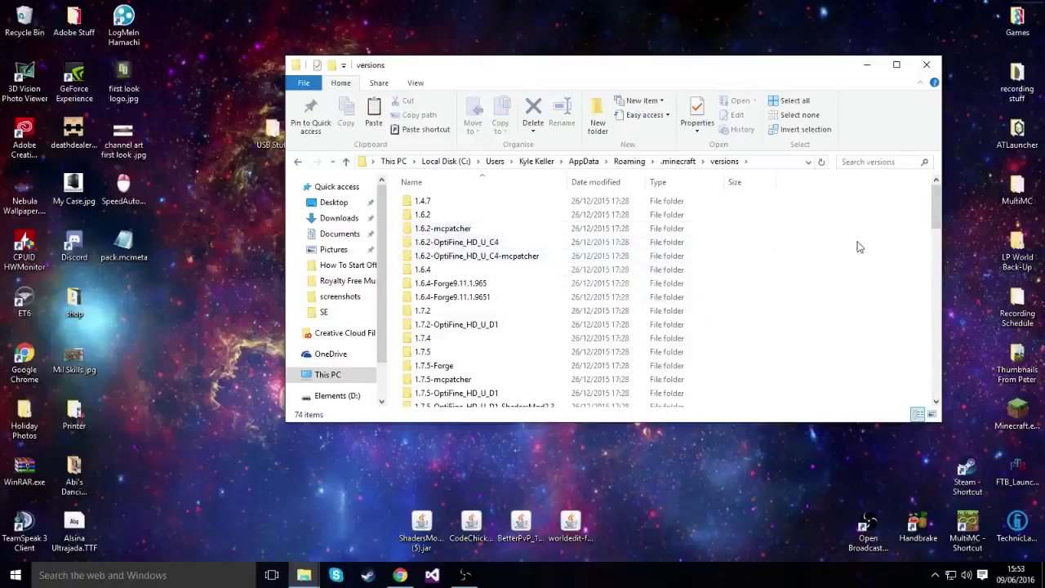
pyautogui.scroll(-12, 677, 244)
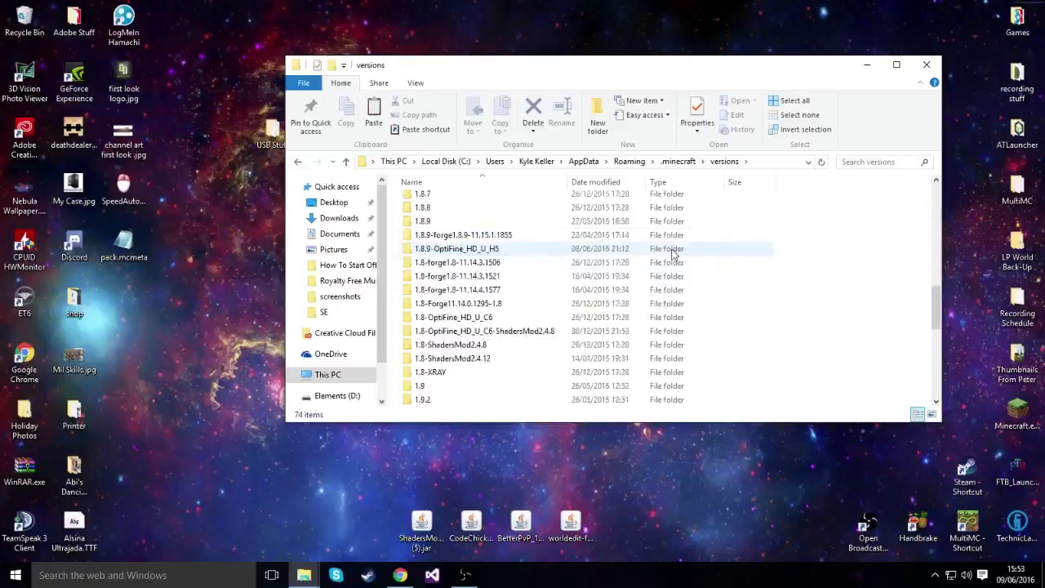
pyautogui.scroll(-4, 675, 255)
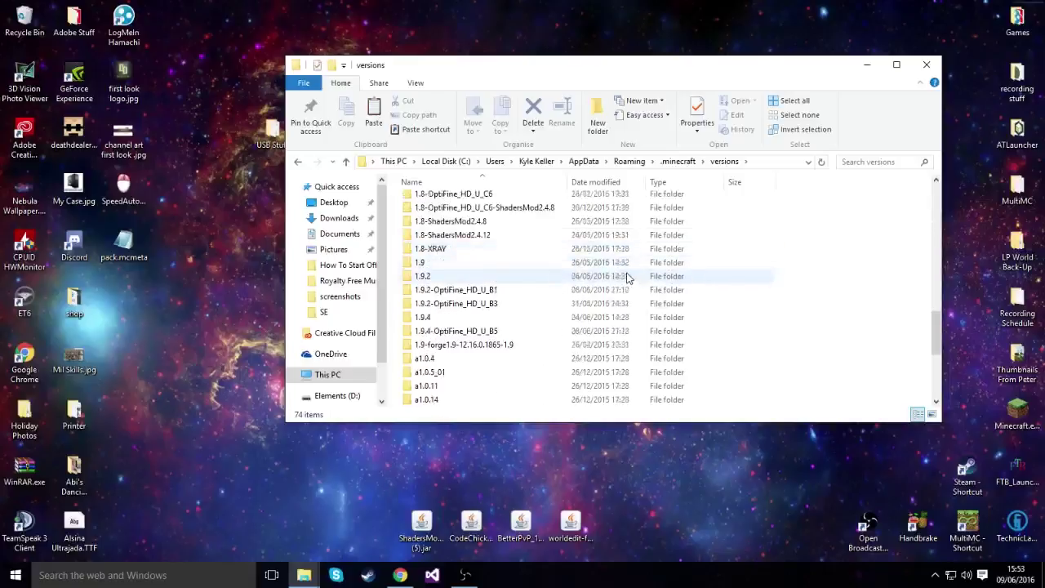
pyautogui.doubleClick(428, 276)
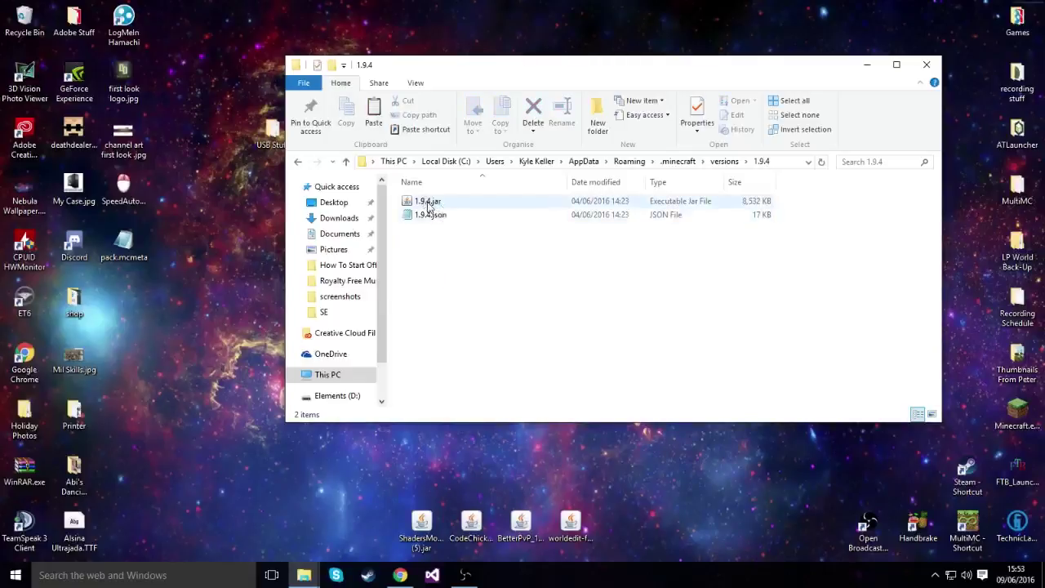
# Open 1.9.4.jar with WinRAR, dismiss the licence reminder, and select its assets folder.
pyautogui.rightClick(428, 206)
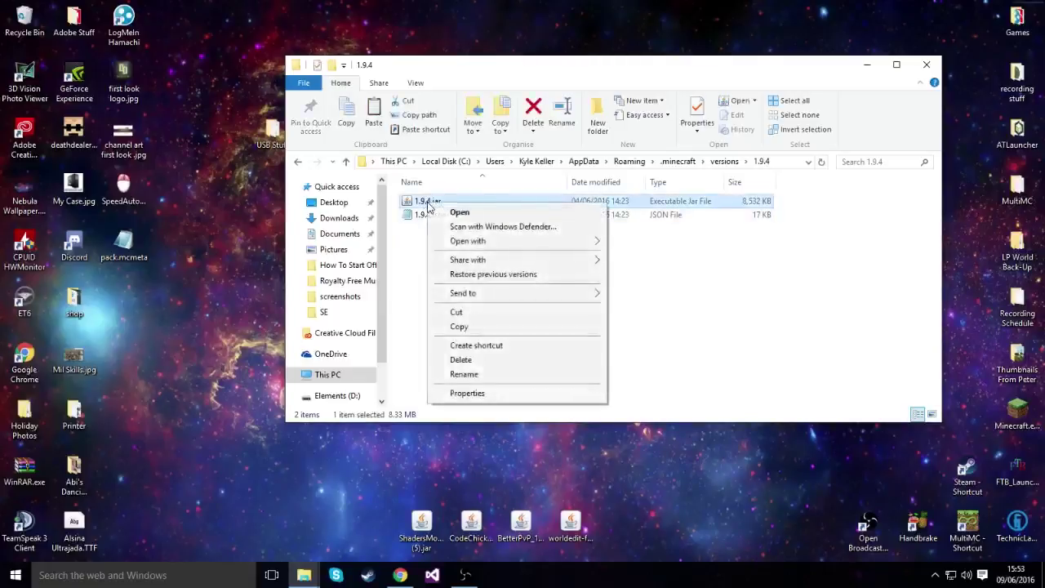
pyautogui.moveTo(506, 241)
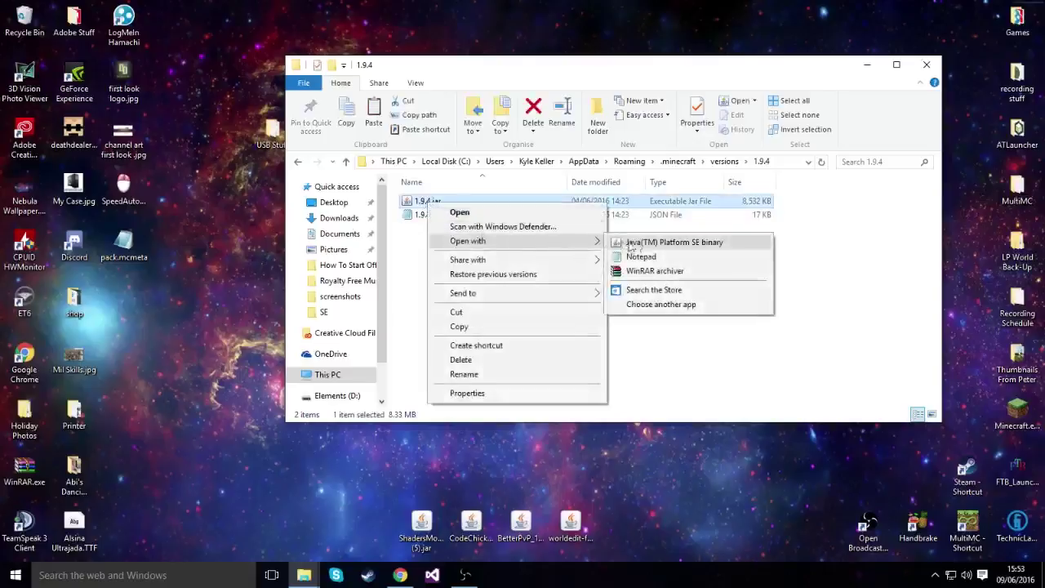
pyautogui.click(651, 271)
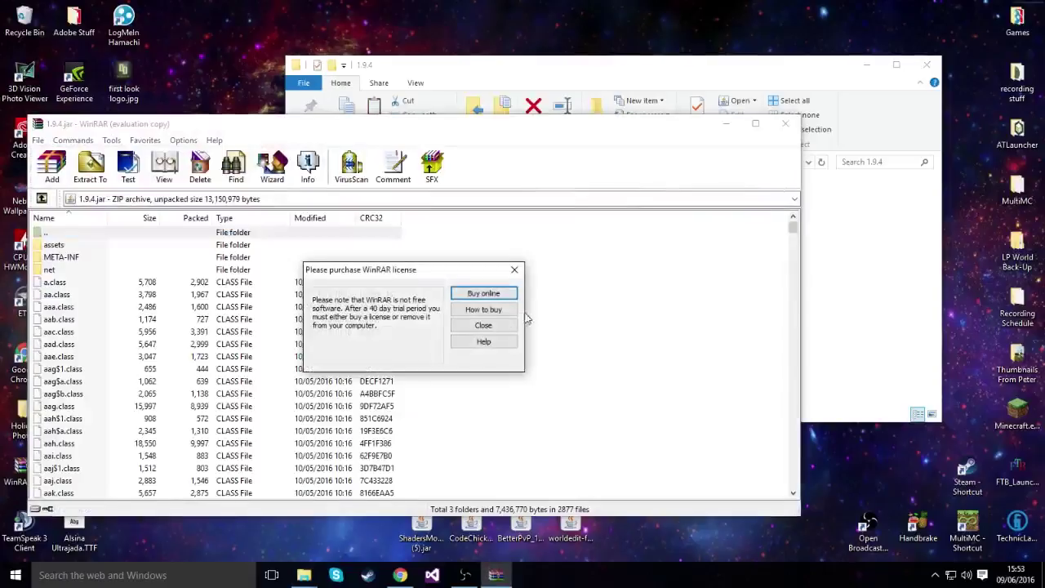
pyautogui.click(490, 337)
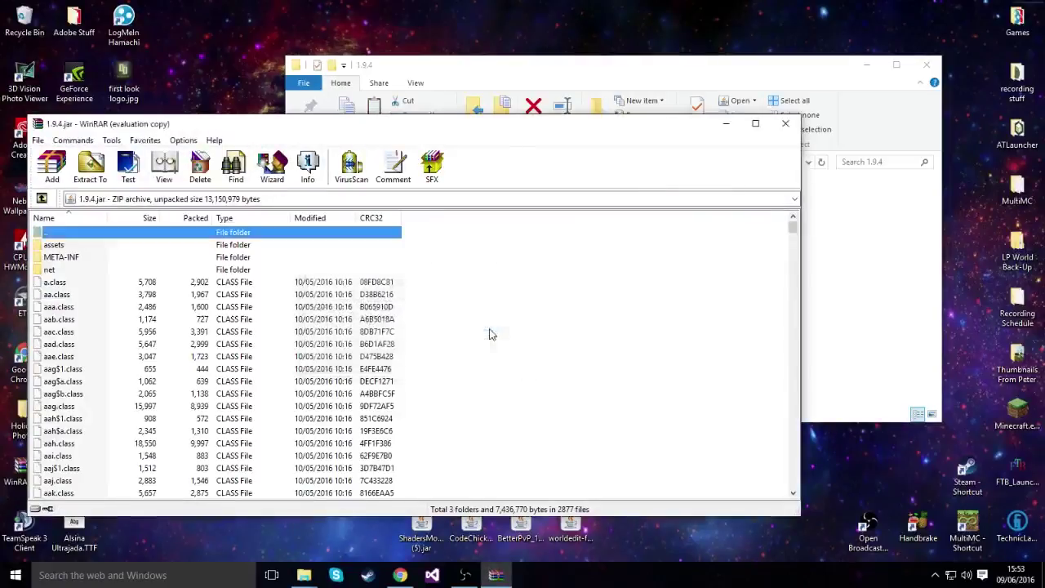
pyautogui.click(54, 245)
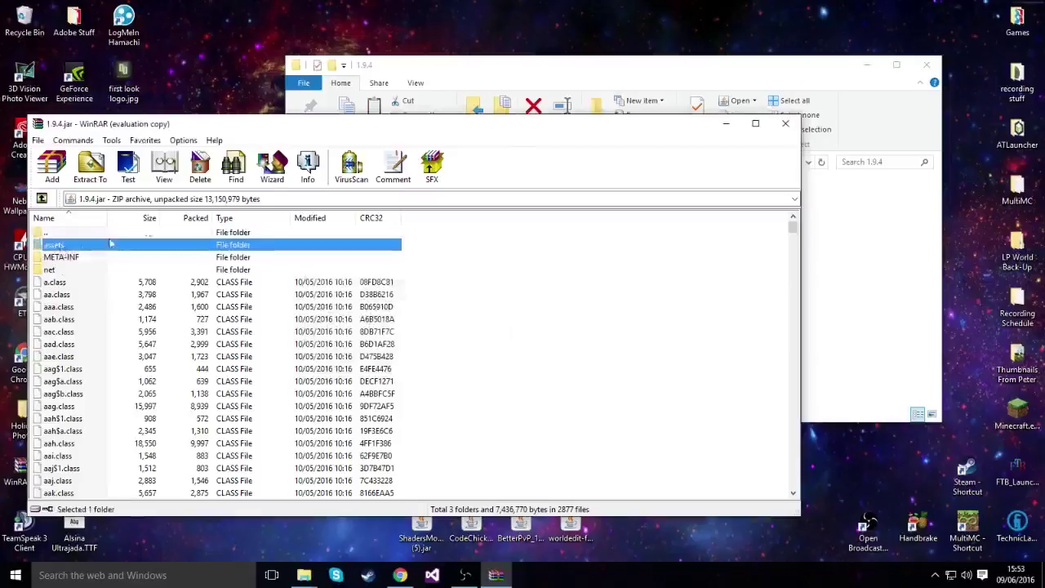
pyautogui.click(492, 73)
# Open resourcepacks\Tutorial and drag the jar's assets folder into it from WinRAR.
pyautogui.click(299, 161)
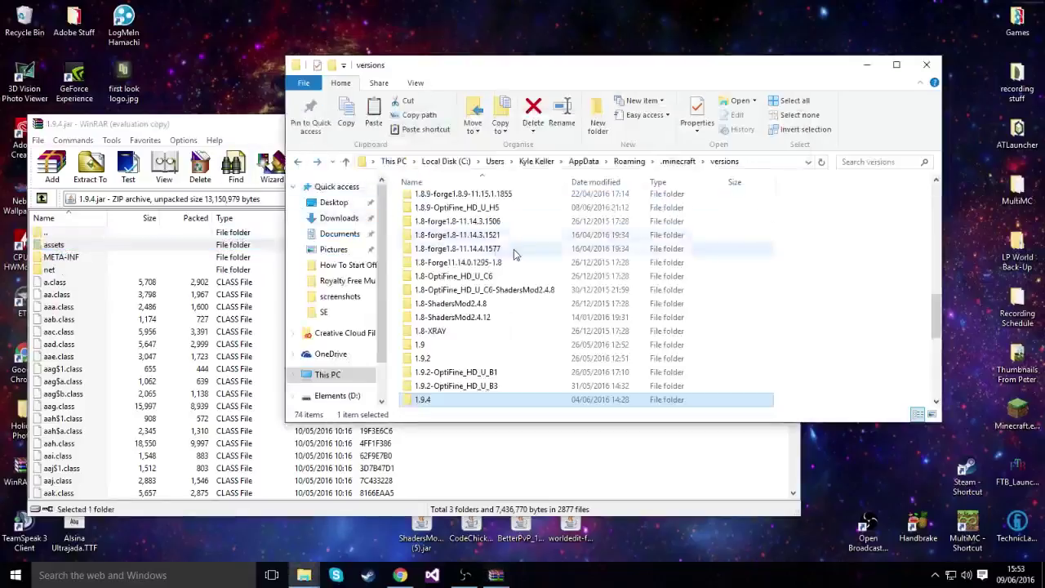
pyautogui.click(298, 162)
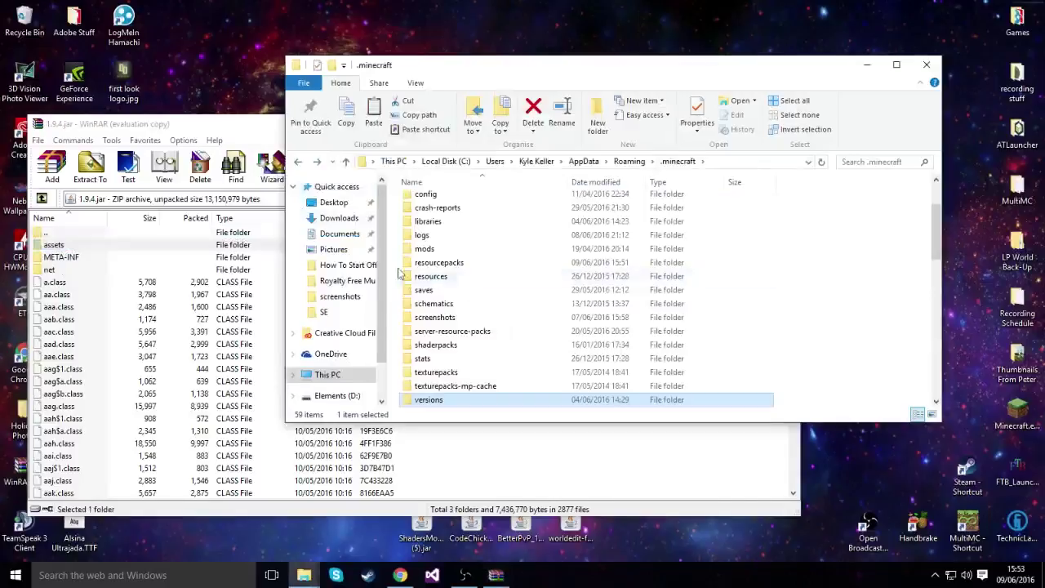
pyautogui.doubleClick(448, 265)
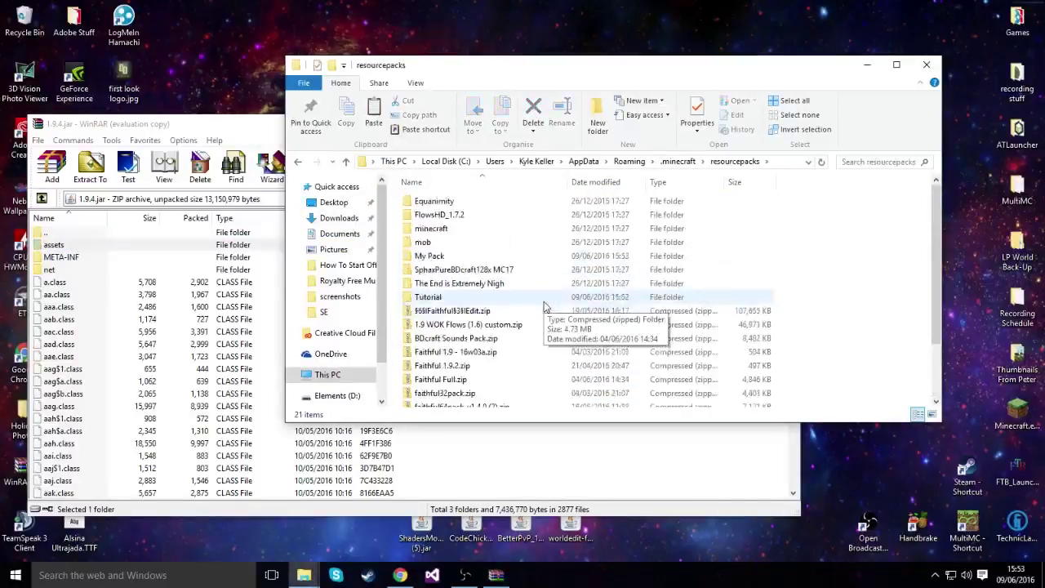
pyautogui.click(432, 298)
pyautogui.doubleClick(432, 298)
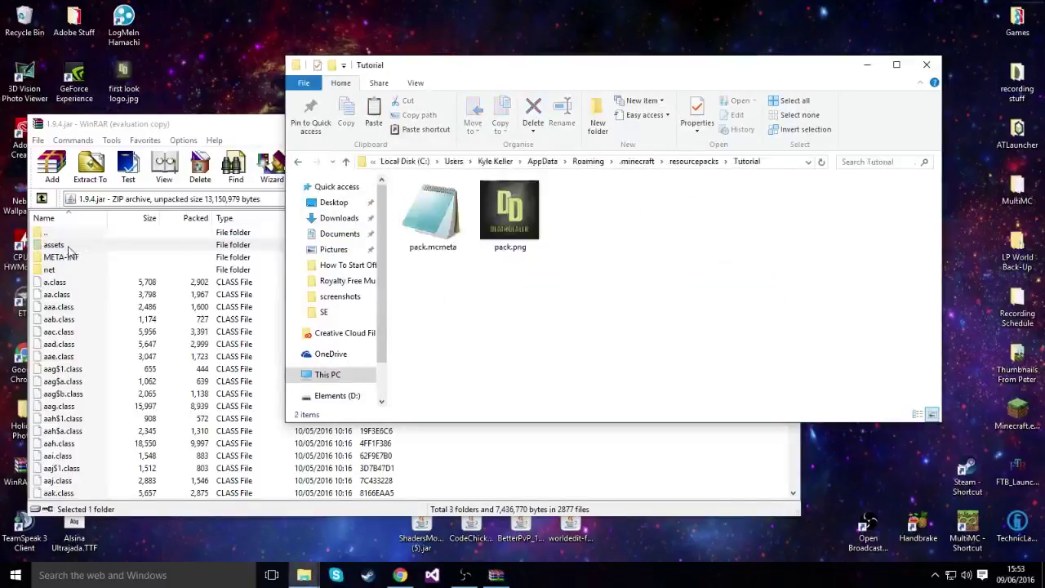
pyautogui.moveTo(69, 247); pyautogui.dragTo(879, 286)
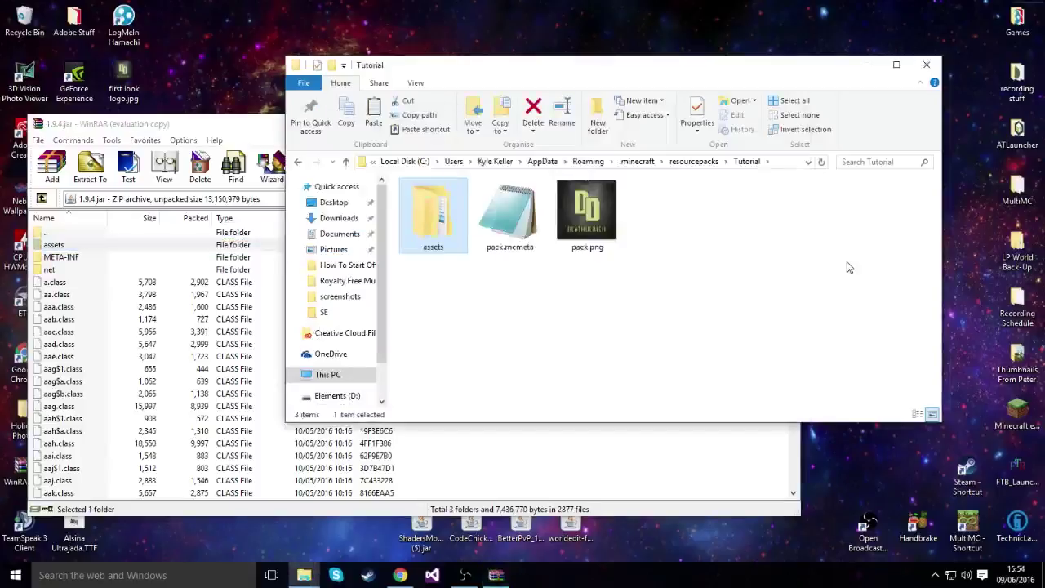
pyautogui.hotkey('alt', 'Tab')
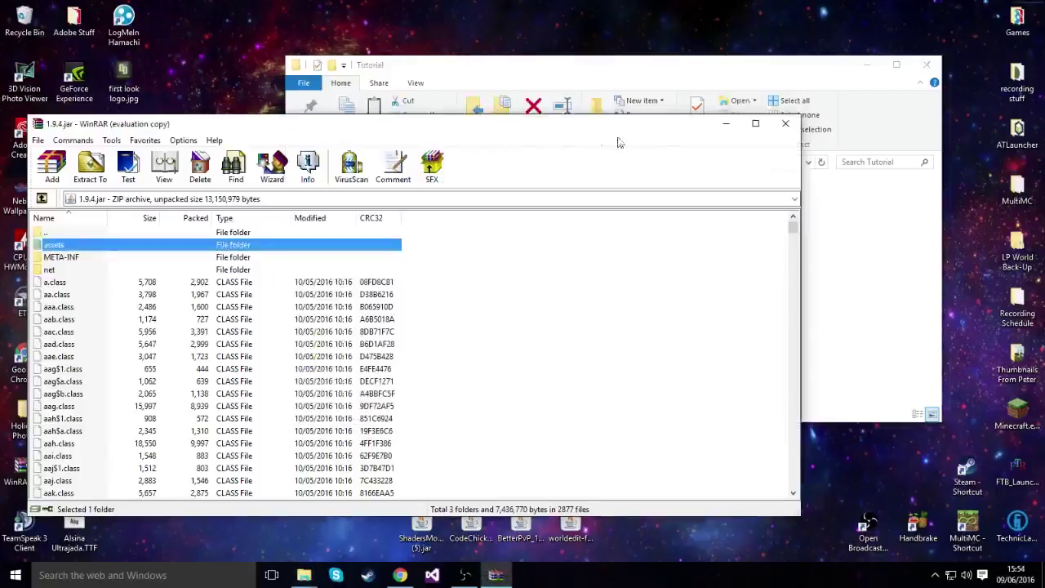
# Close WinRAR and open Tutorial's assets\minecraft\texts\splashes.txt in Notepad.
pyautogui.click(786, 123)
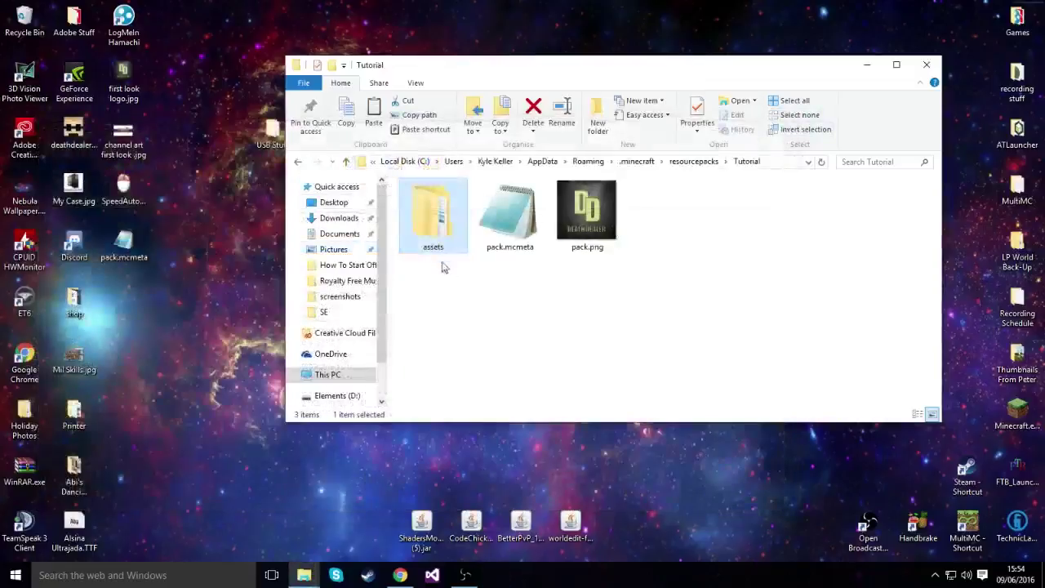
pyautogui.doubleClick(443, 210)
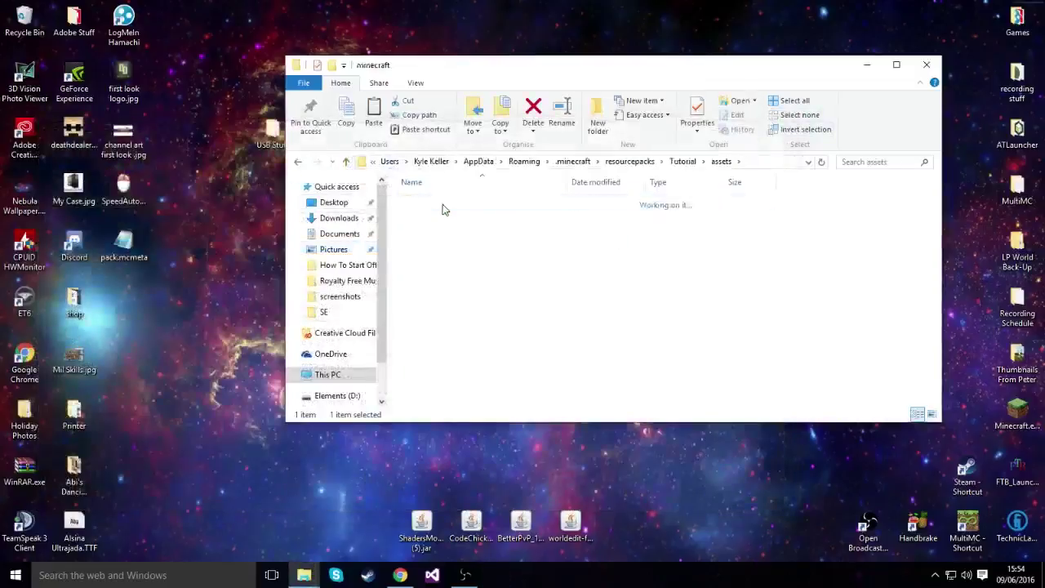
pyautogui.doubleClick(443, 209)
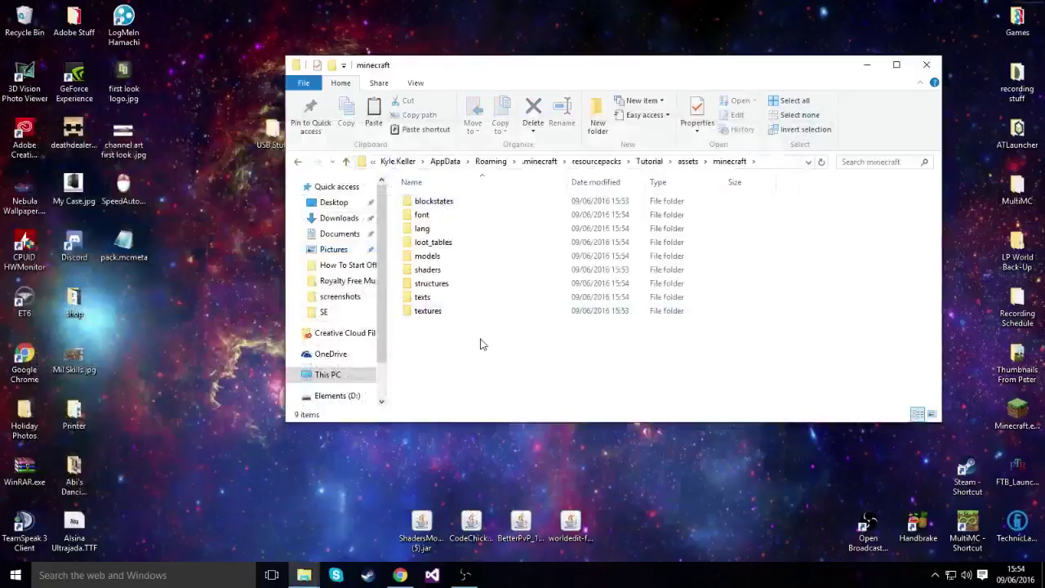
pyautogui.doubleClick(421, 299)
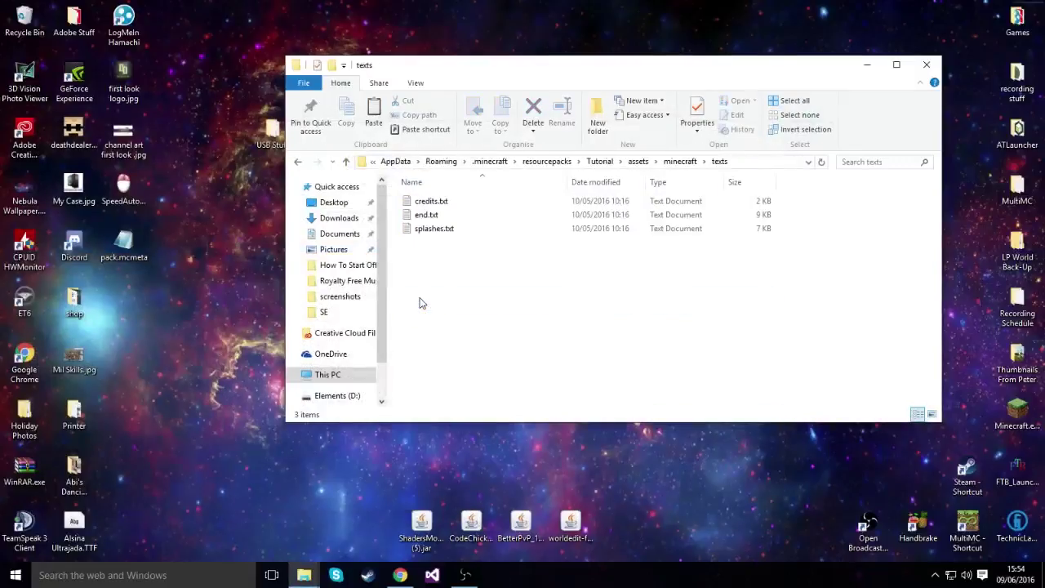
pyautogui.doubleClick(436, 229)
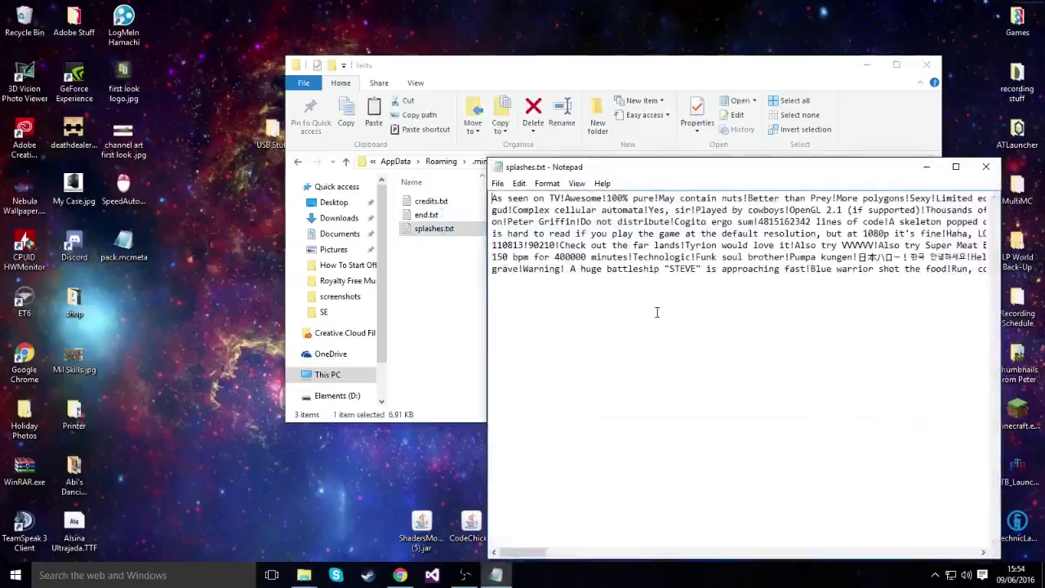
# Wipe all original splash lines from splashes.txt, leaving one custom credit line, and close it.
pyautogui.hotkey('ctrl', 'a')
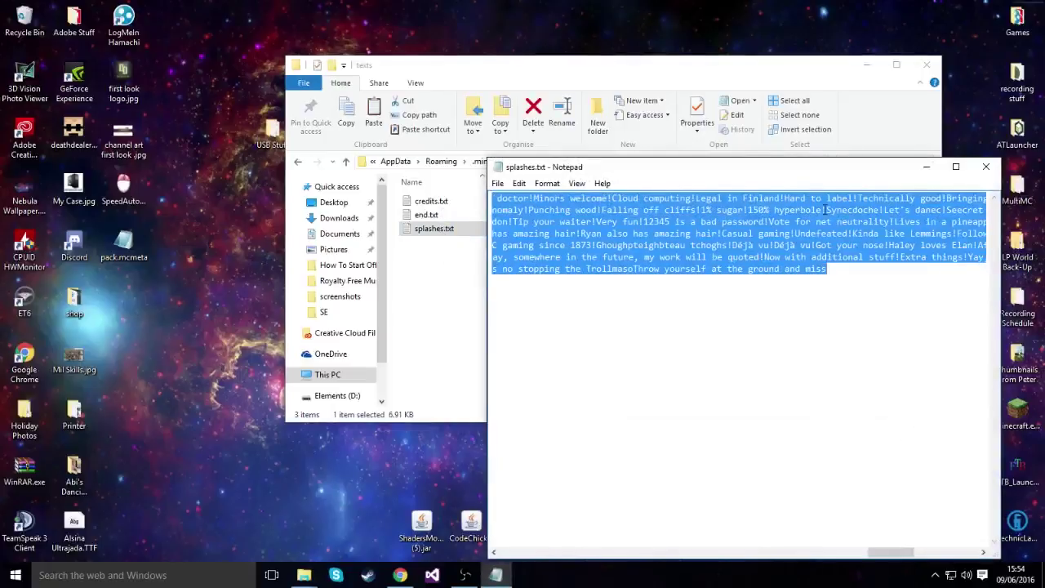
pyautogui.press('BackSpace')
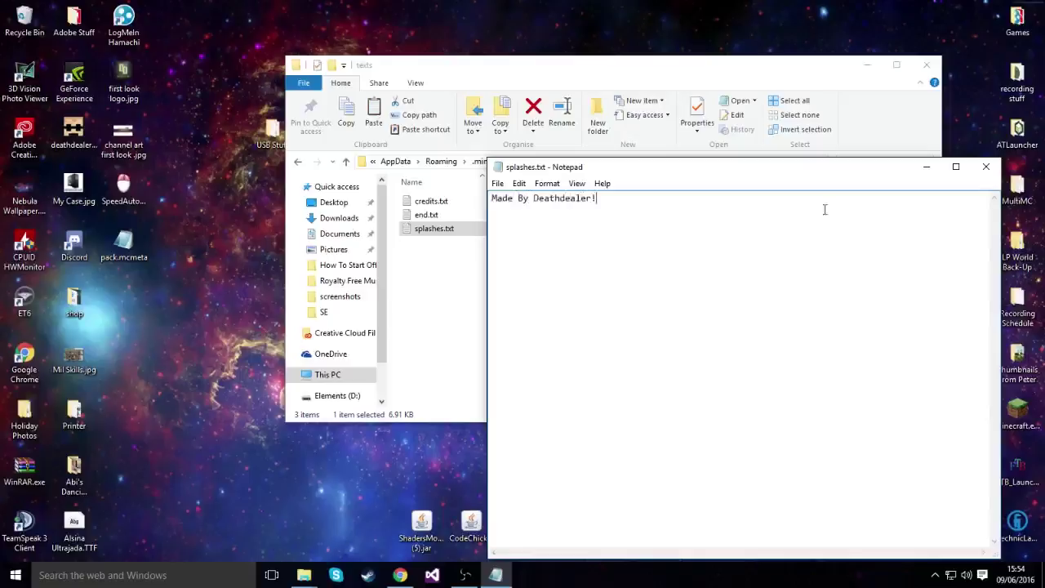
pyautogui.click(985, 167)
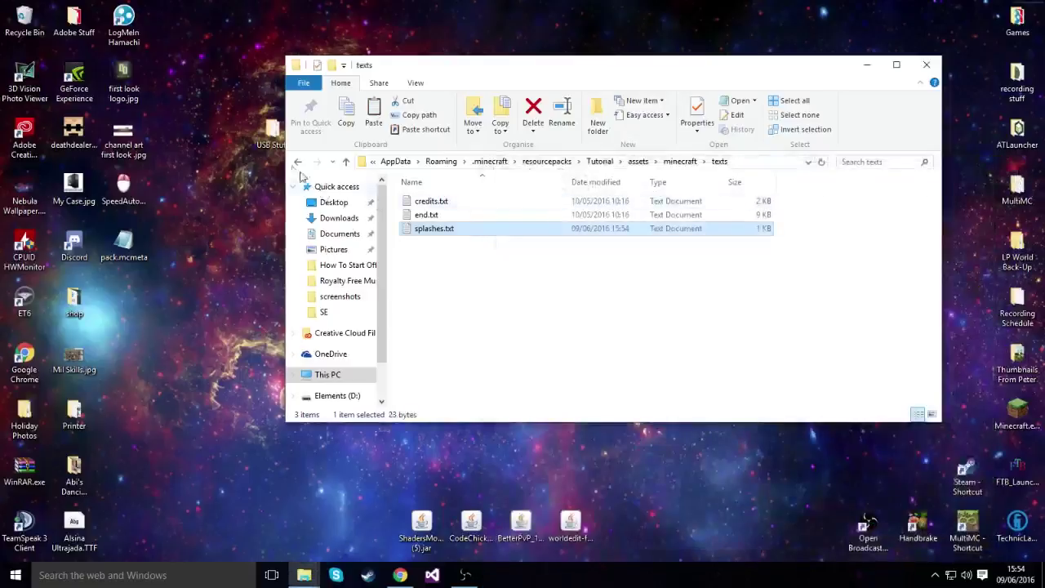
# Go back up to the minecraft folder in Explorer.
pyautogui.click(298, 161)
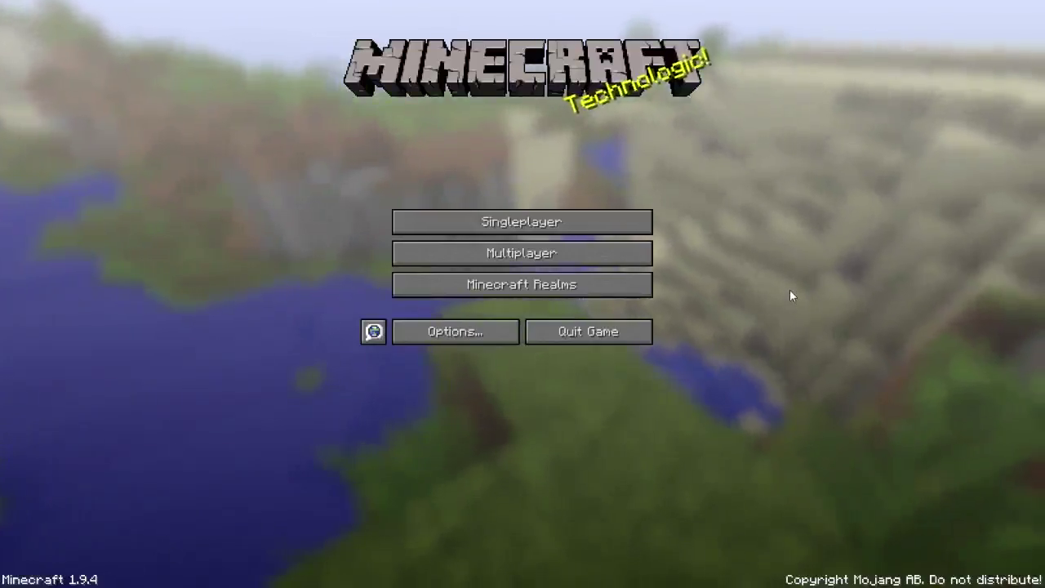
# In Options > Resource Packs, find the Tutorial pack and move it to the selected list.
pyautogui.click(454, 334)
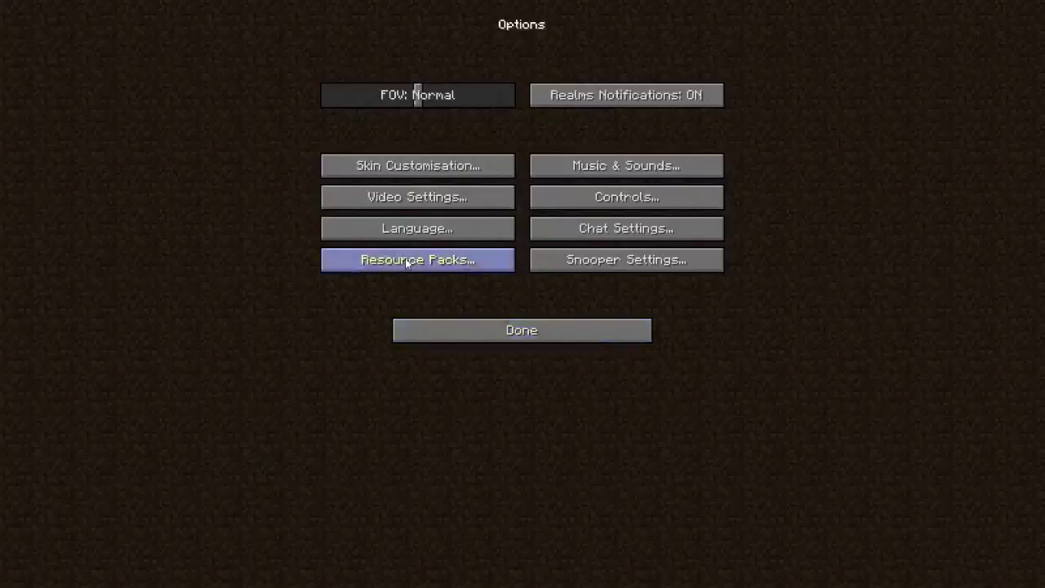
pyautogui.click(352, 260)
pyautogui.scroll(-3, 381, 259)
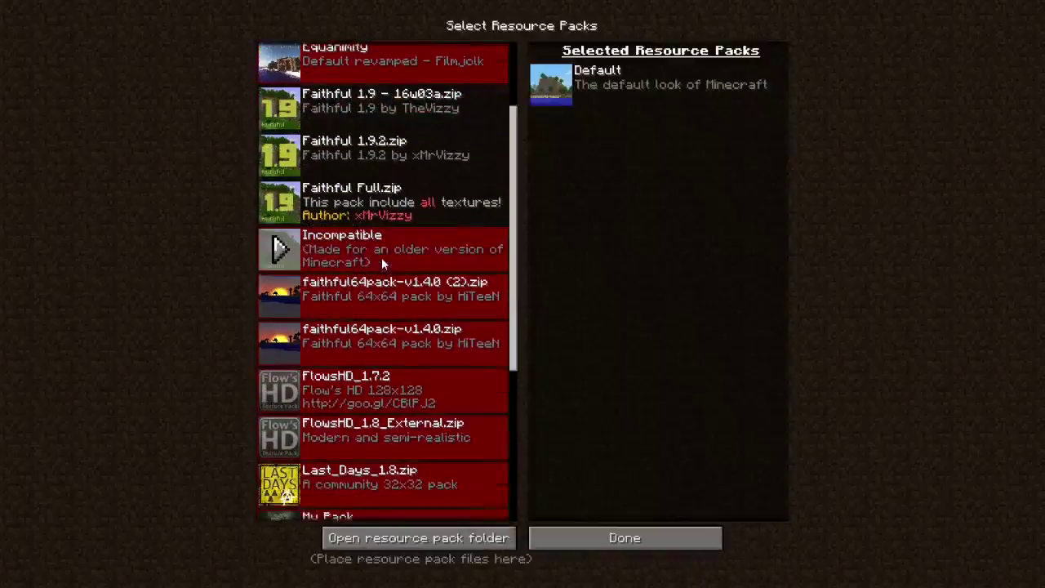
pyautogui.scroll(-1, 381, 326)
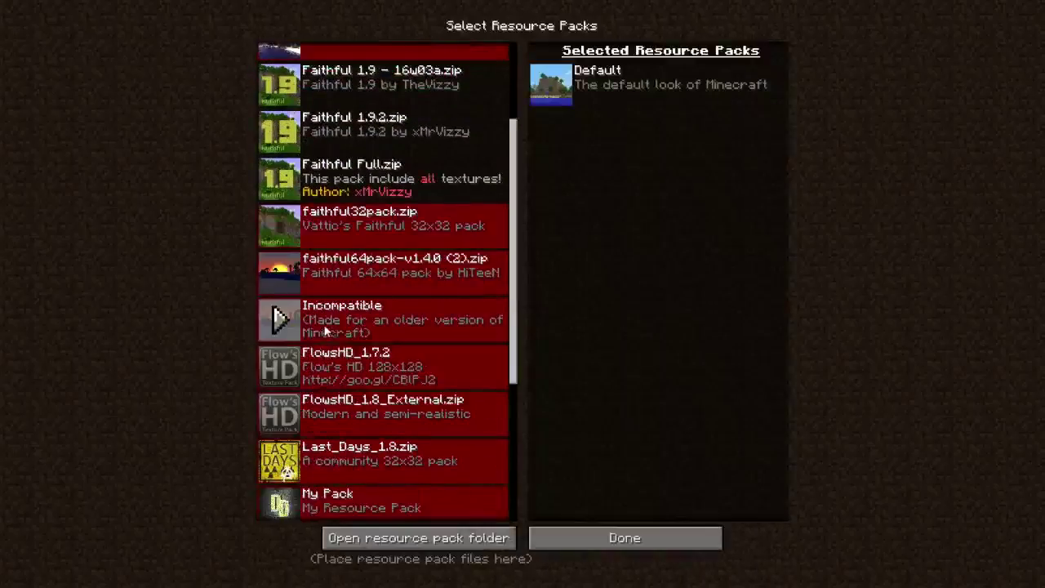
pyautogui.scroll(-1, 325, 329)
pyautogui.scroll(-1, 325, 329)
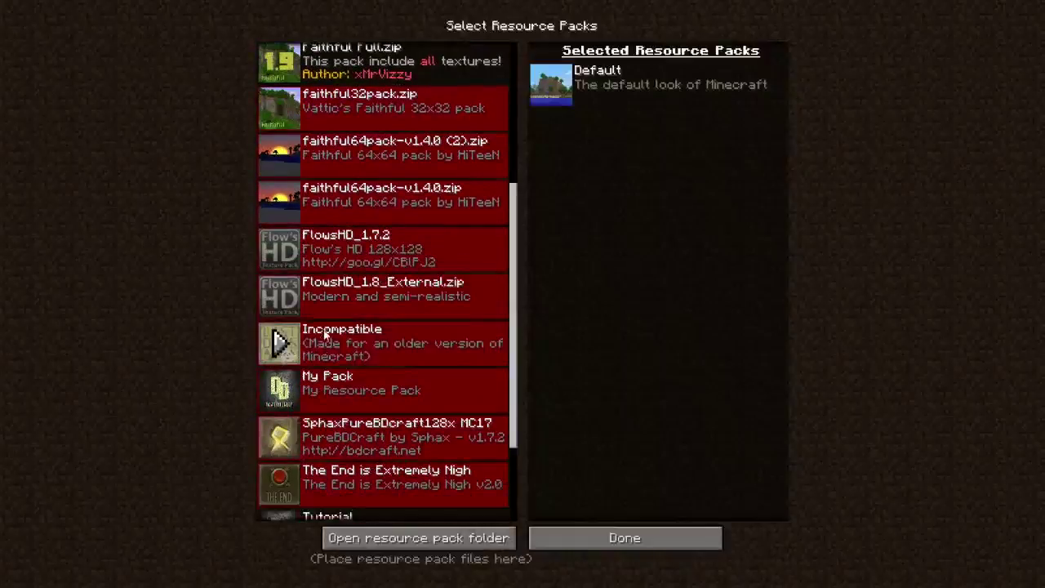
pyautogui.scroll(-1, 325, 329)
pyautogui.click(278, 505)
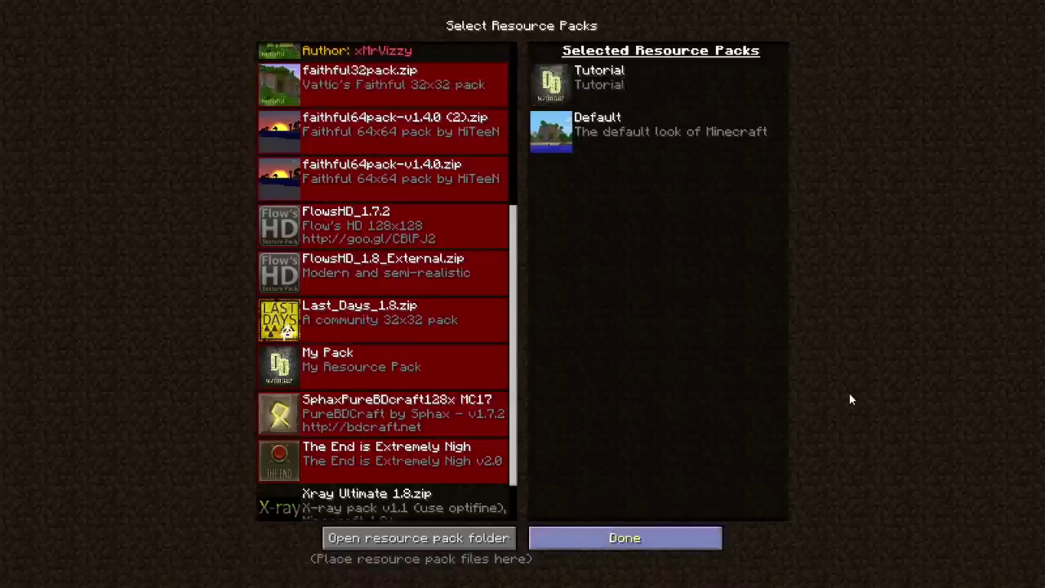
# Confirm the pack selection and return to the title menu showing the 'Technologia!' splash.
pyautogui.press('Escape')
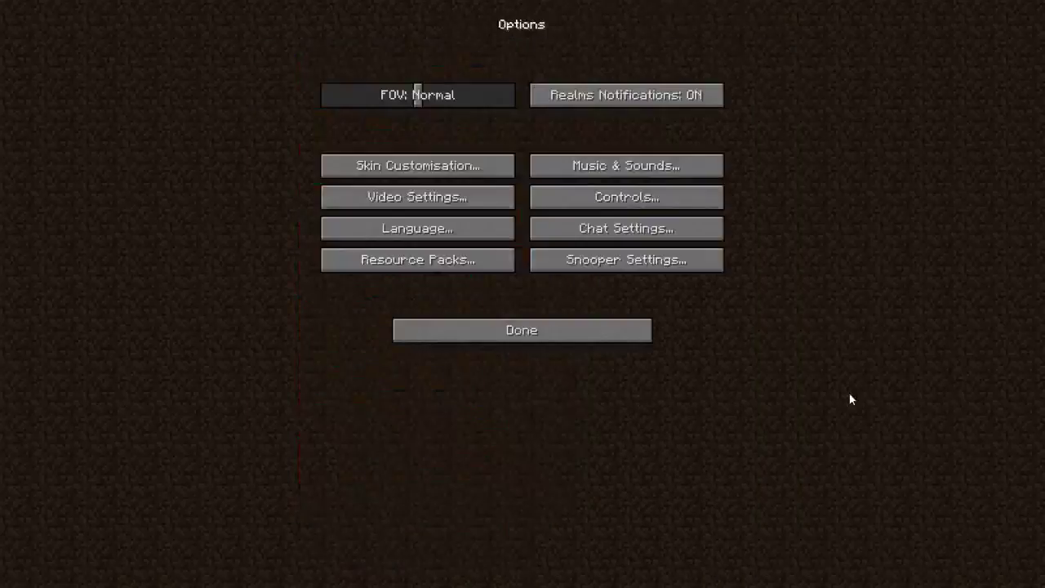
pyautogui.click(608, 332)
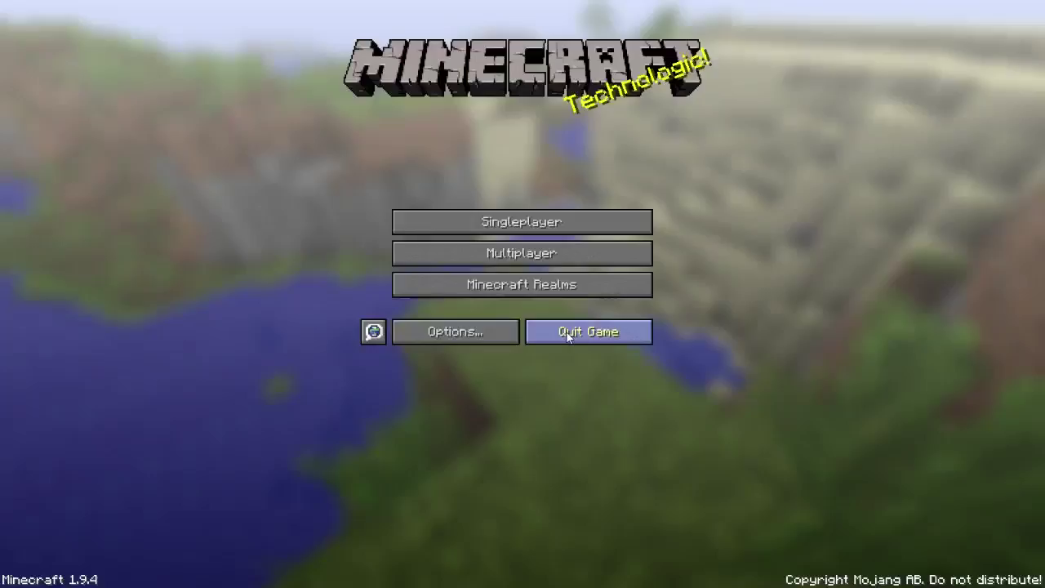